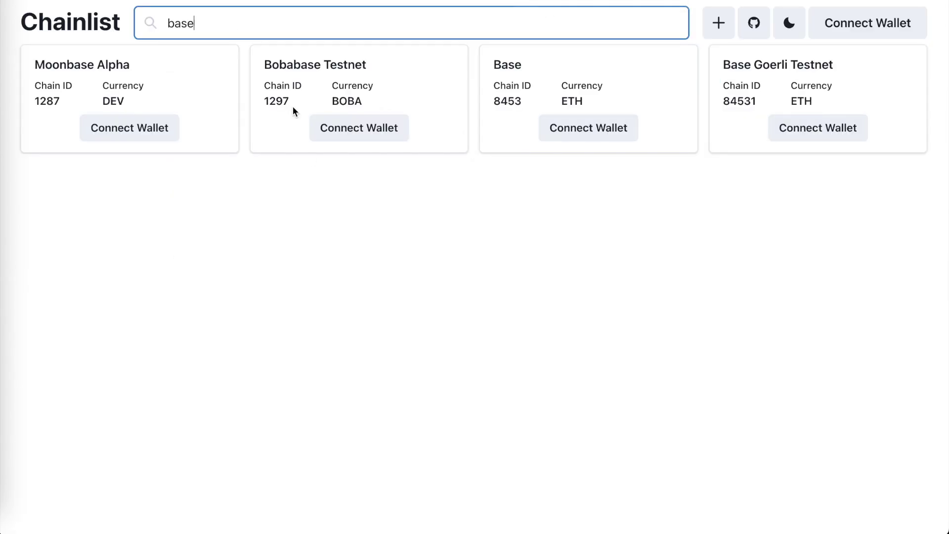
Clear the chain search to browse the full list, and search for "base" again
double_click(217, 13)
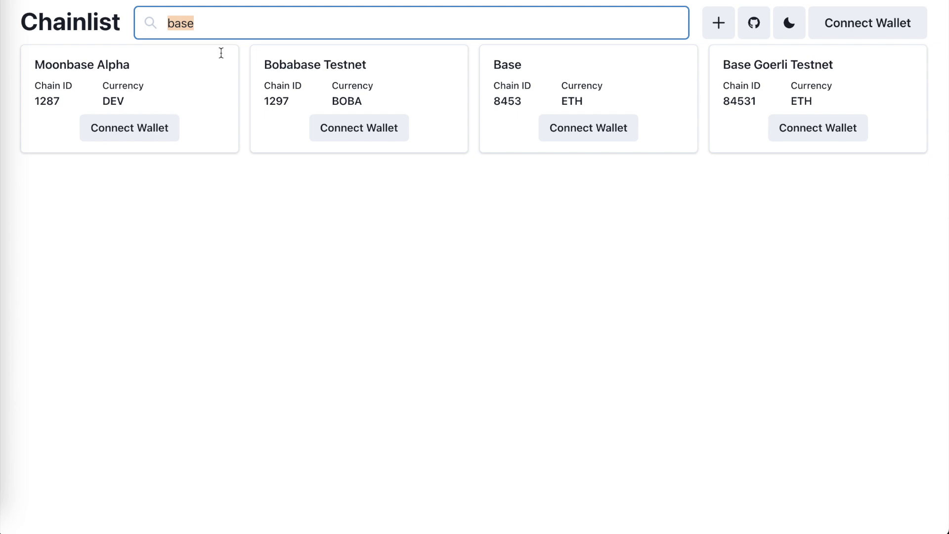
key(BackSpace)
scroll(555, 322, down, 15)
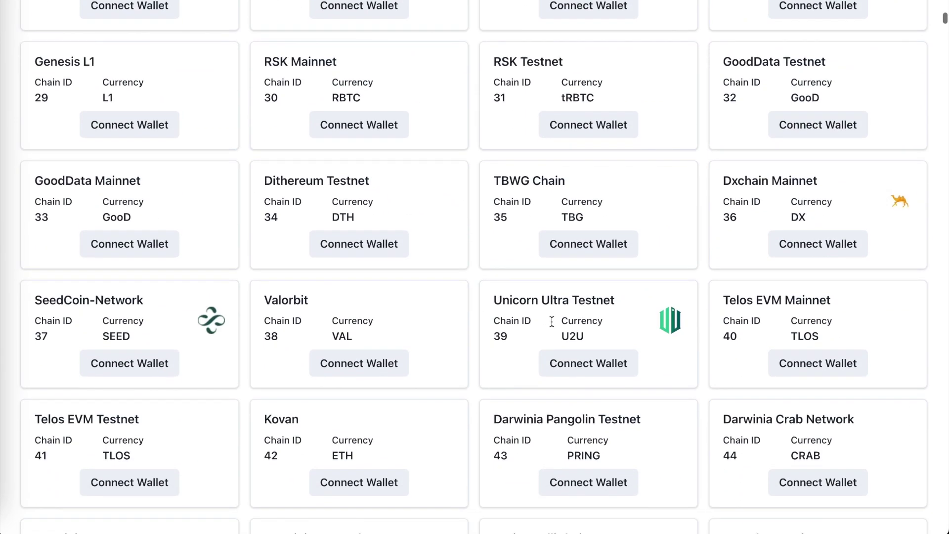
scroll(553, 438, up, 10)
scroll(552, 322, up, 7)
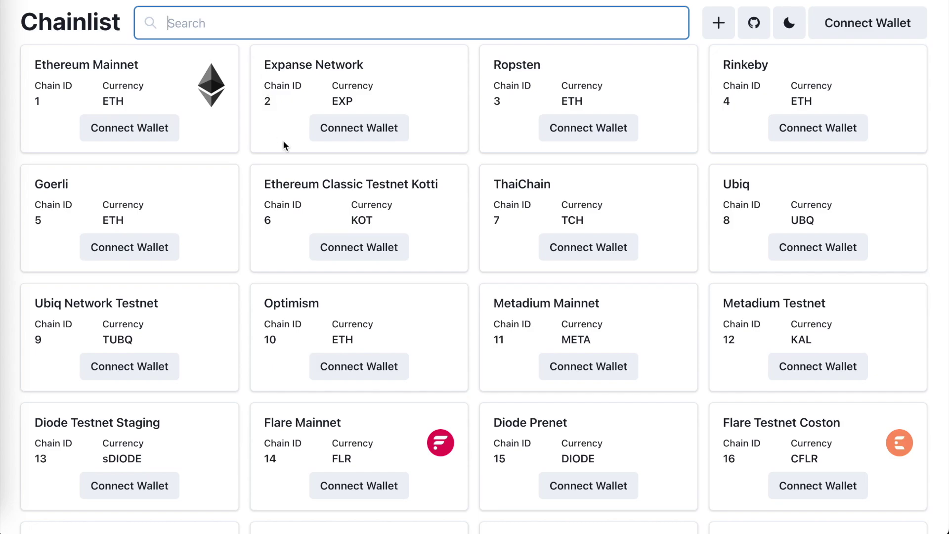
text(base)
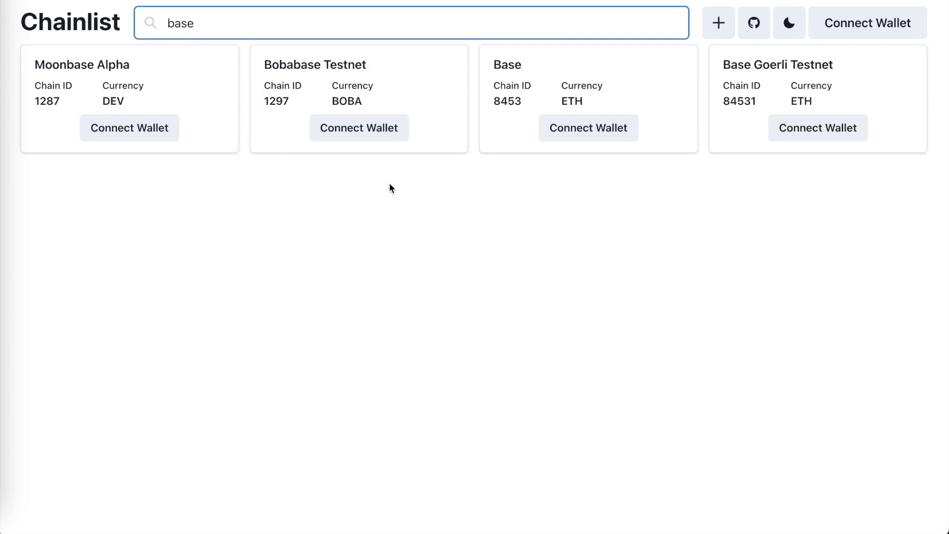
Connect Account 1 of the MetaMask wallet to Chainlist and approve the connection
click(833, 23)
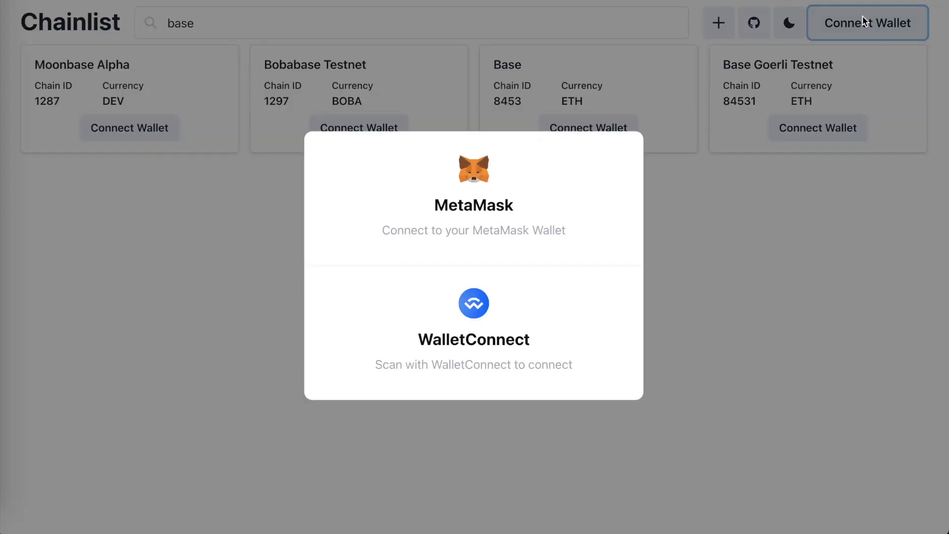
click(477, 217)
drag(790, 18, 217, 67)
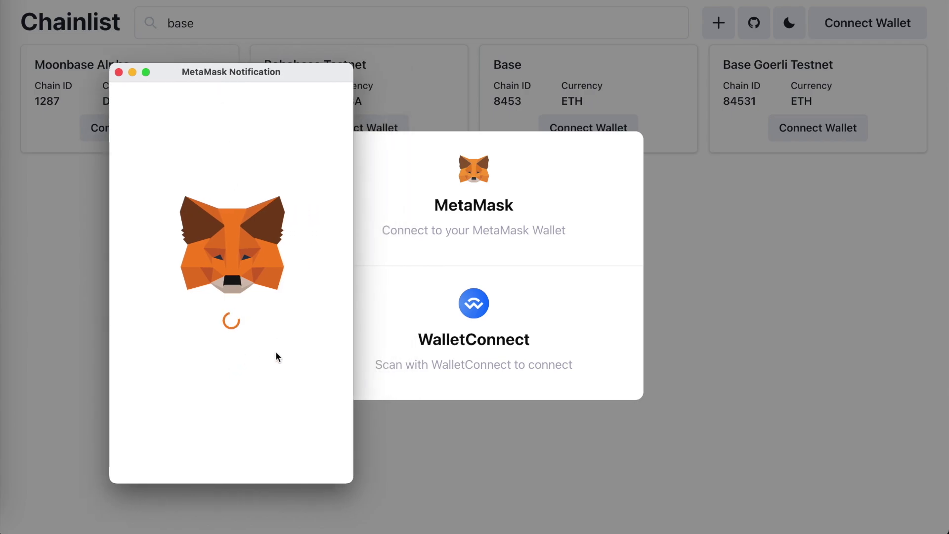
click(305, 467)
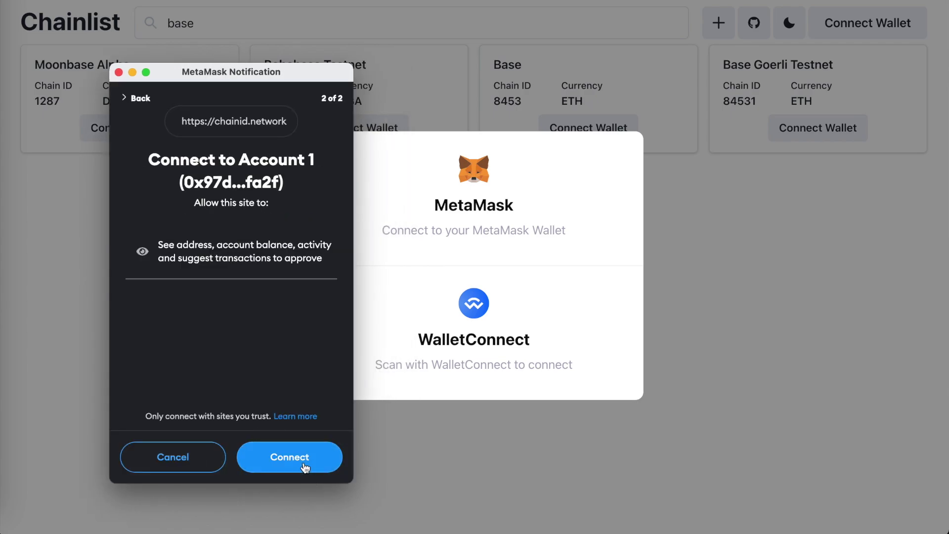
click(306, 466)
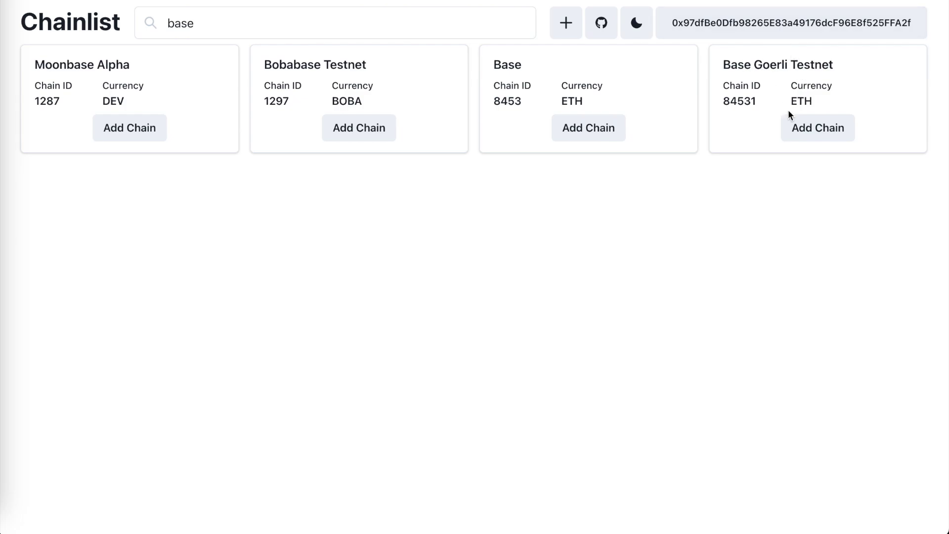
Add the Base Goerli Testnet chain to MetaMask, approving both the new network and the switch to it
click(811, 130)
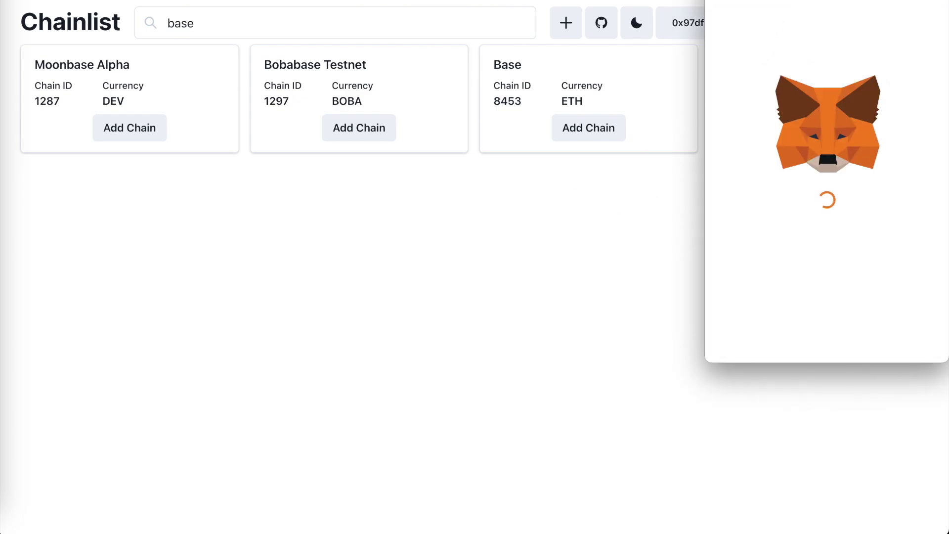
drag(766, 1, 290, 125)
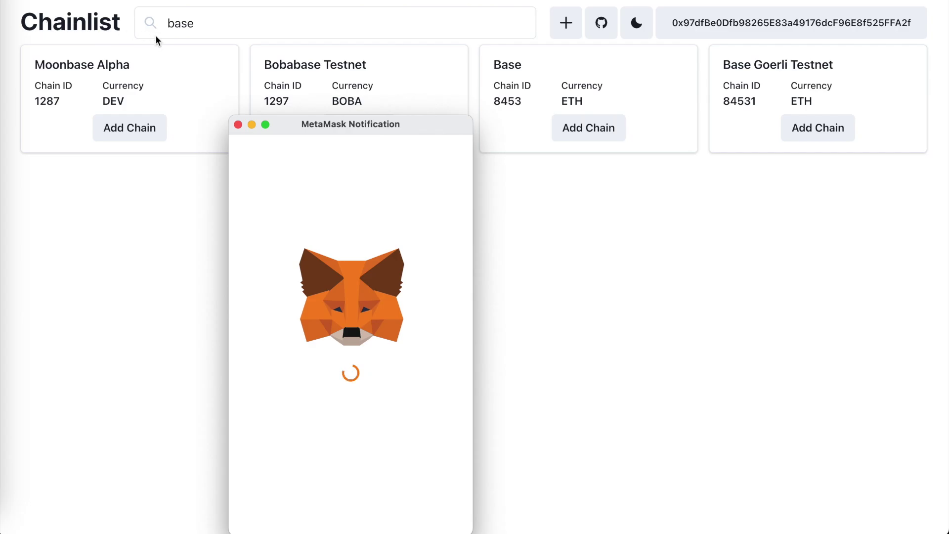
drag(356, 133, 300, 68)
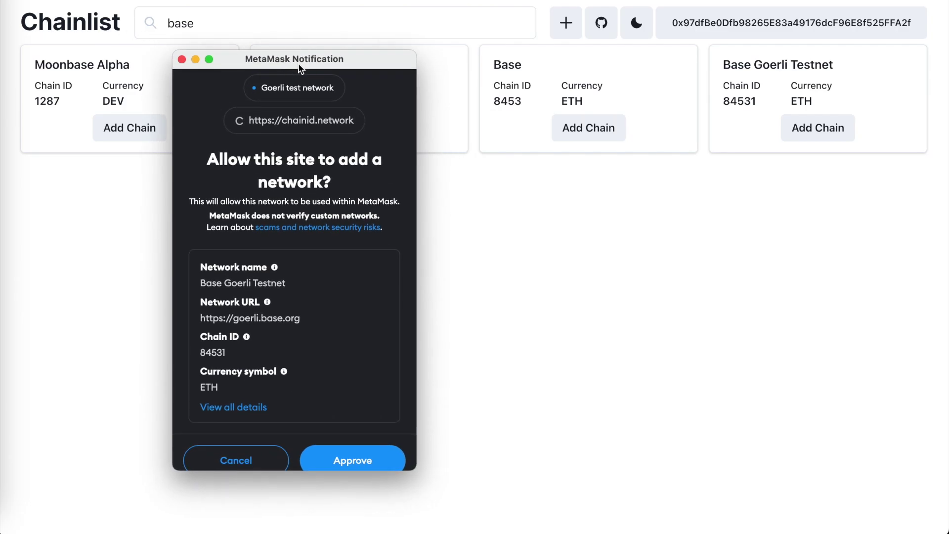
scroll(349, 398, down, 1)
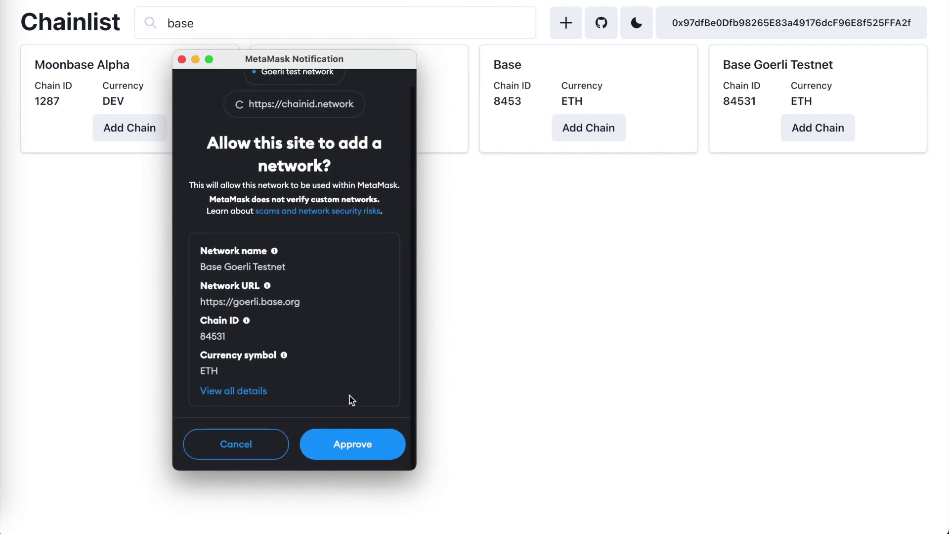
scroll(352, 400, up, 1)
click(350, 461)
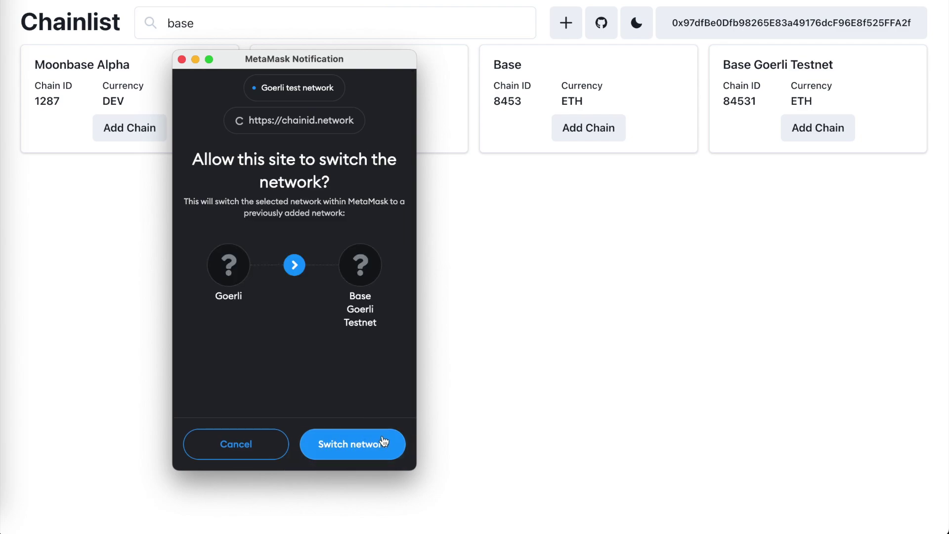
click(377, 452)
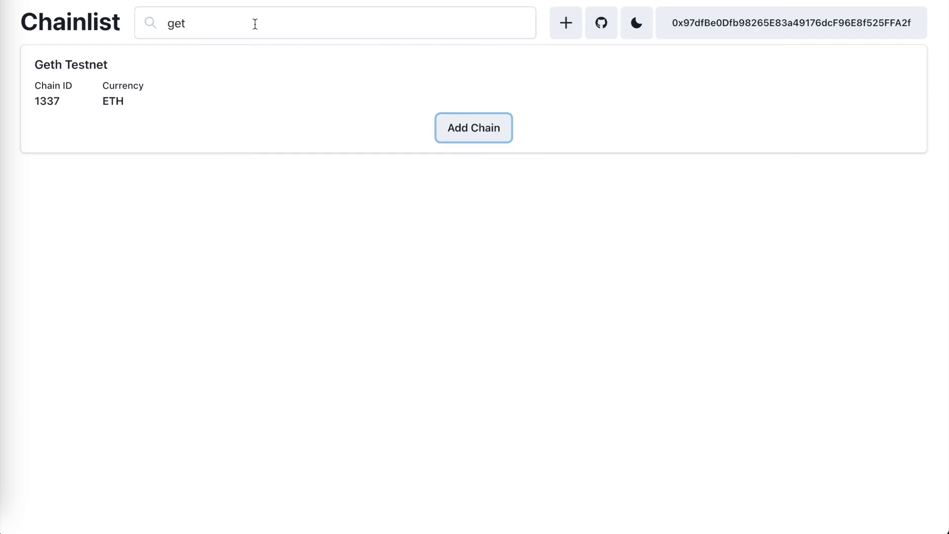
Open the MetaMask wallet and look through its network list for Base Goerli Testnet and Goerli test network
double_click(255, 24)
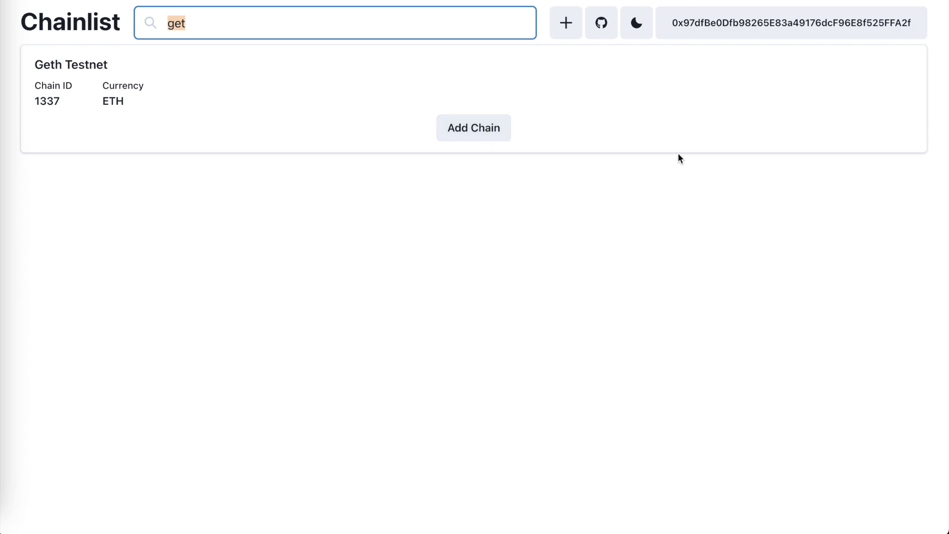
key(alt+shift+m)
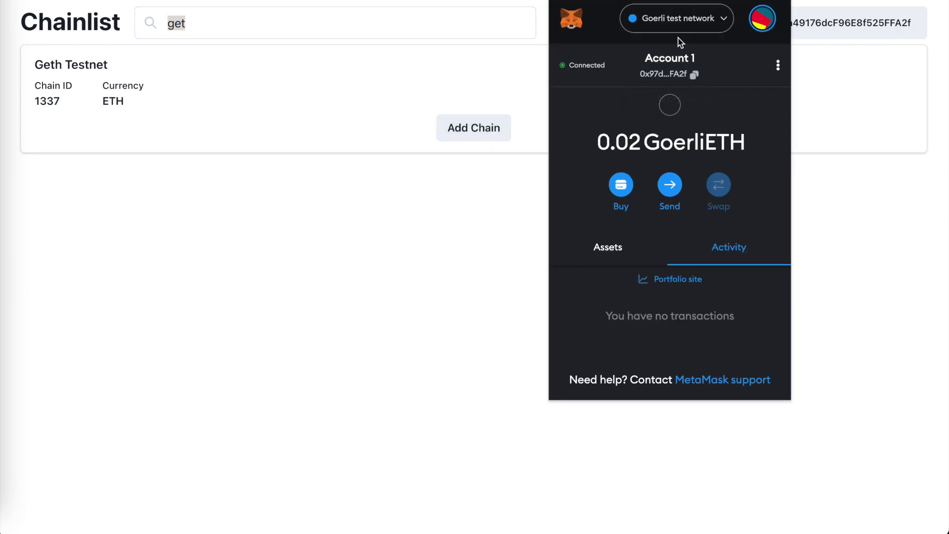
click(696, 22)
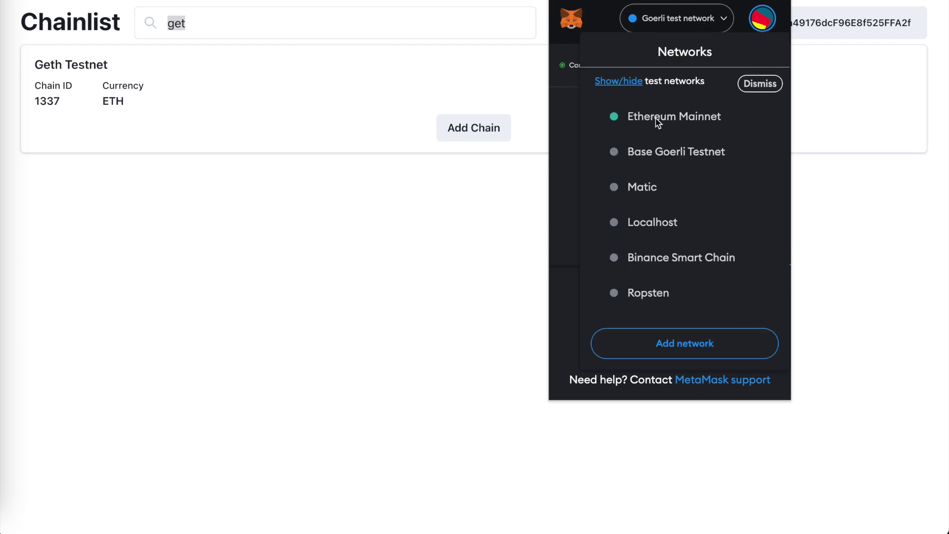
scroll(701, 214, down, 3)
scroll(703, 216, down, 1)
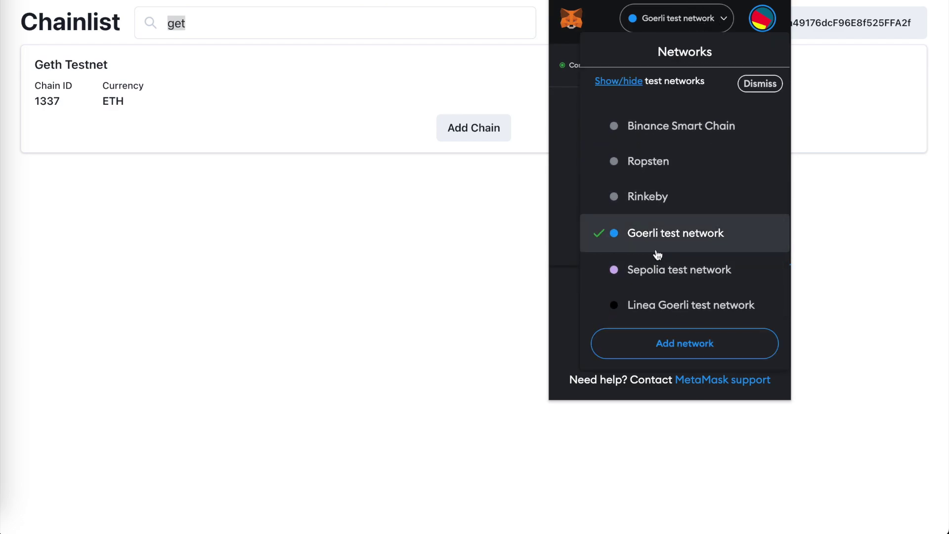
scroll(658, 254, up, 4)
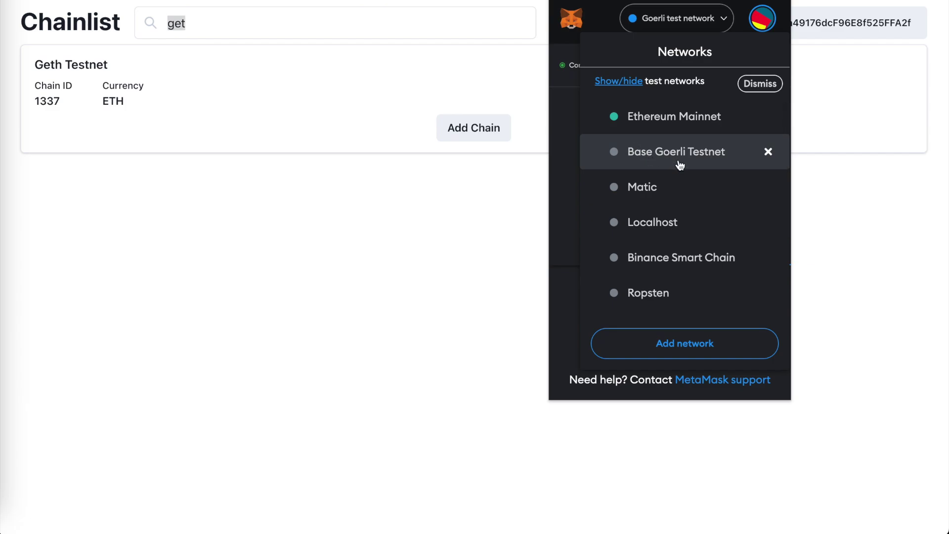
scroll(718, 167, down, 4)
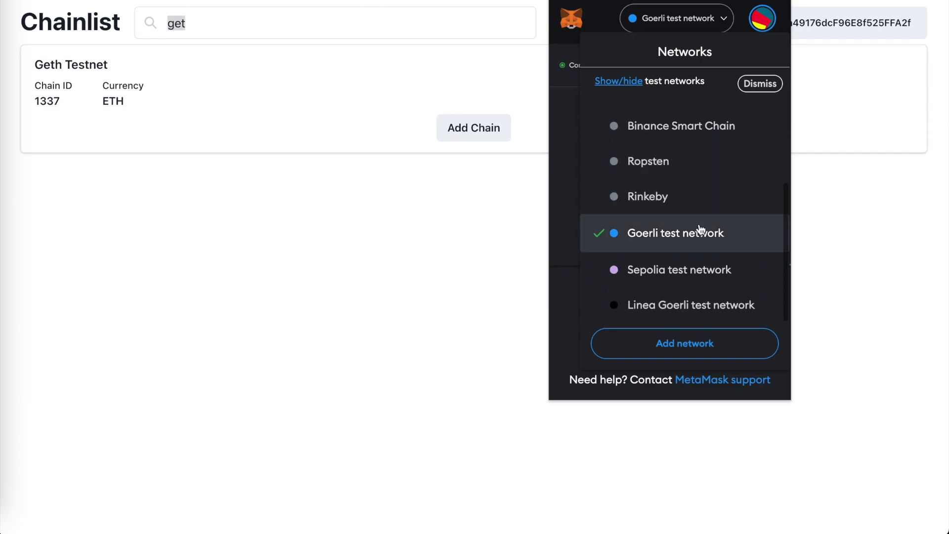
scroll(642, 197, up, 4)
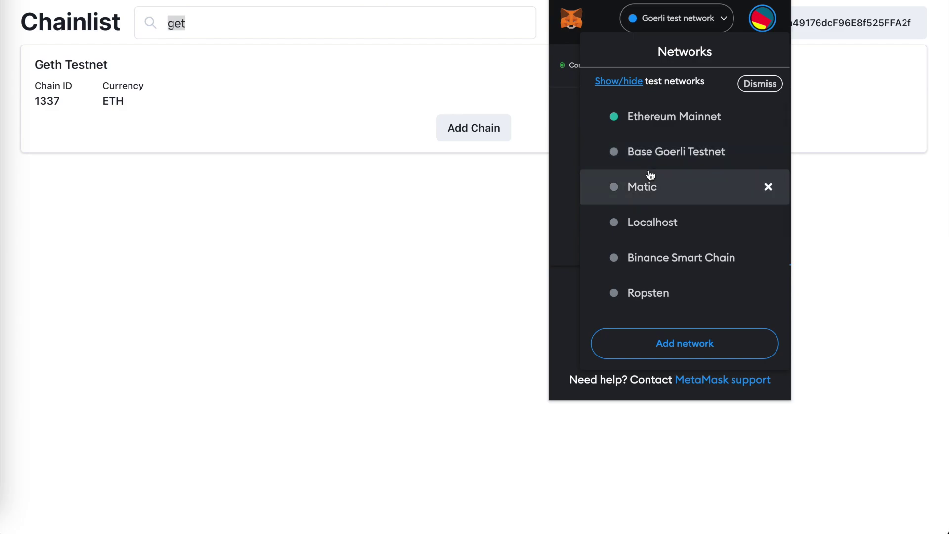
scroll(643, 198, down, 4)
click(572, 199)
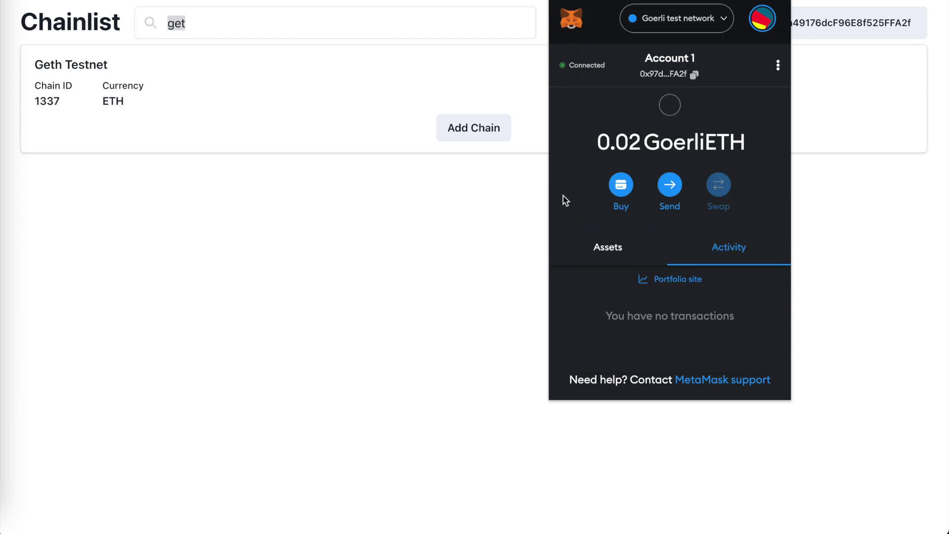
click(485, 204)
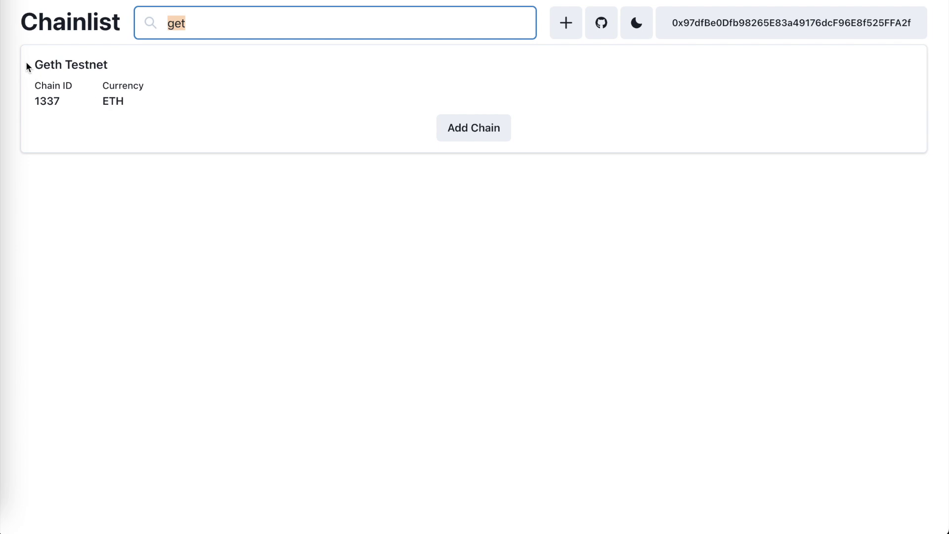
drag(28, 67, 119, 66)
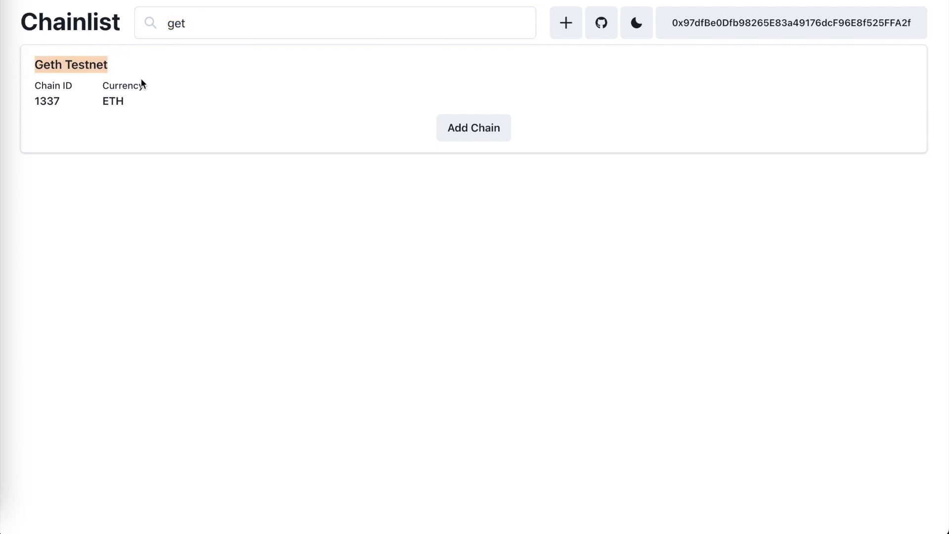
double_click(81, 65)
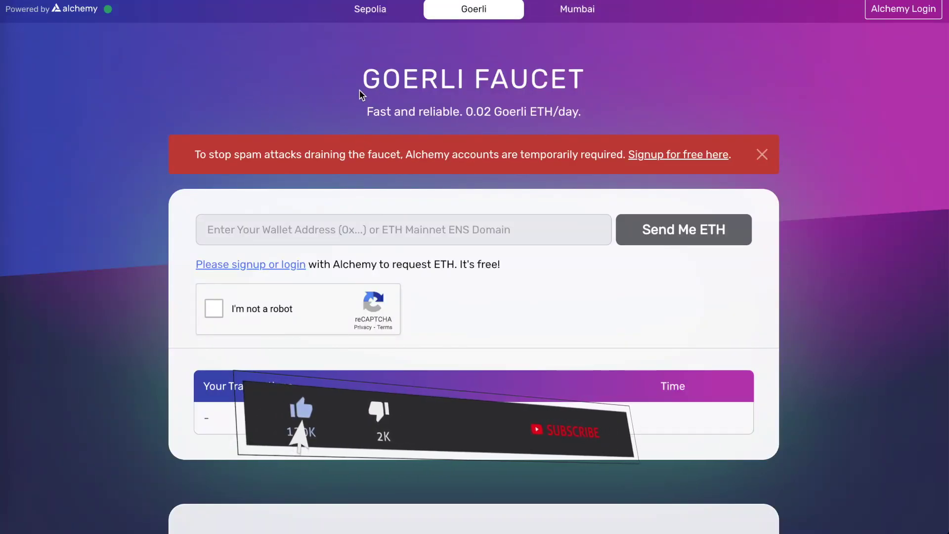
drag(360, 89, 855, 111)
click(686, 99)
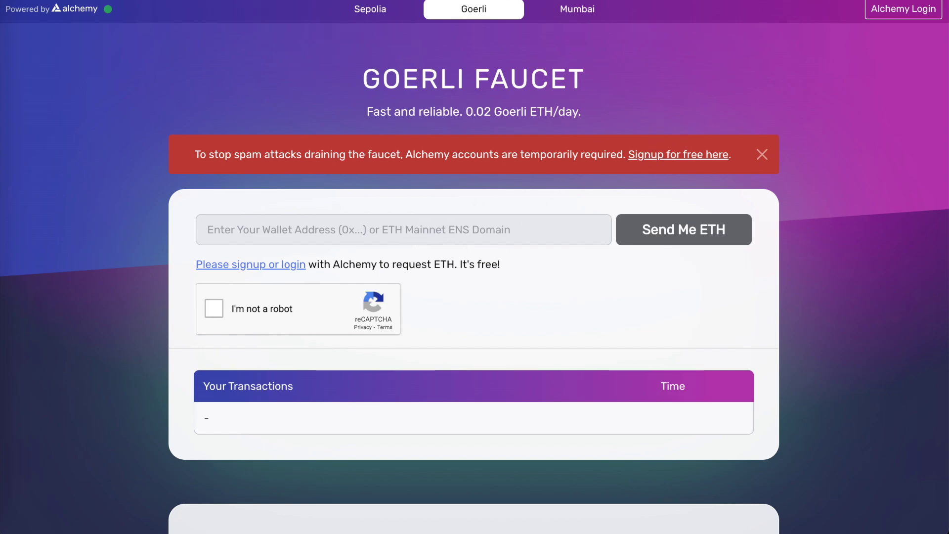
Copy the Account 1 address from MetaMask and return to the Goerli faucet's wallet address field
key(alt+shift+m)
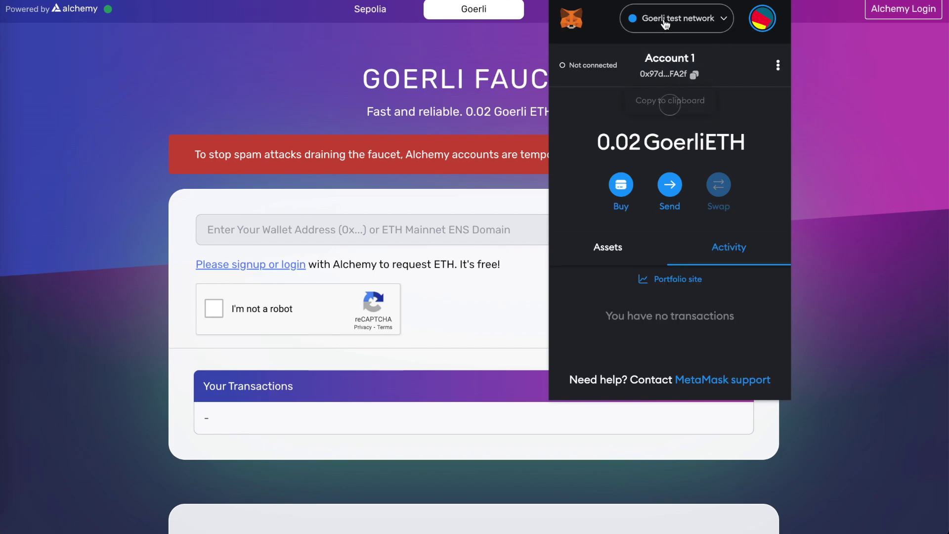
click(690, 76)
click(432, 241)
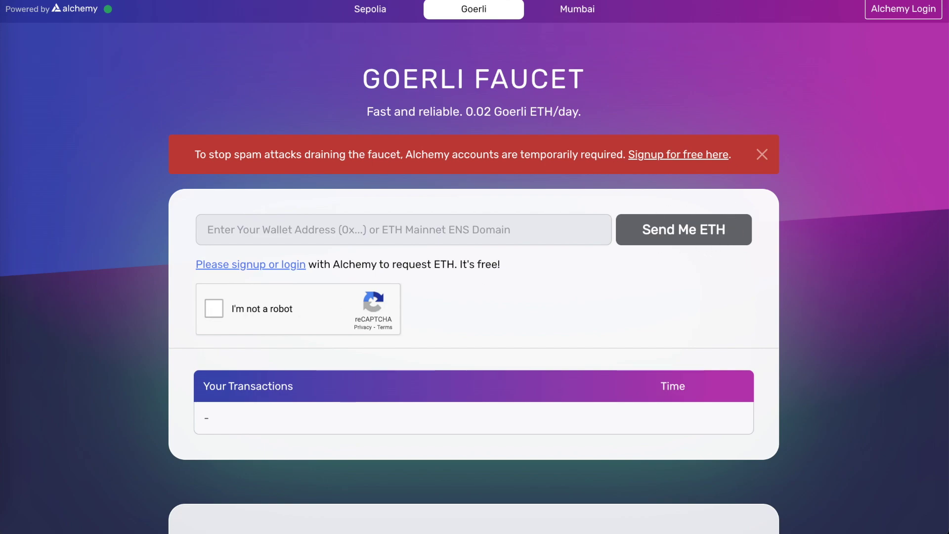
Open the MetaMask wallet and check the account's GoerliETH balance
key(alt+shift+m)
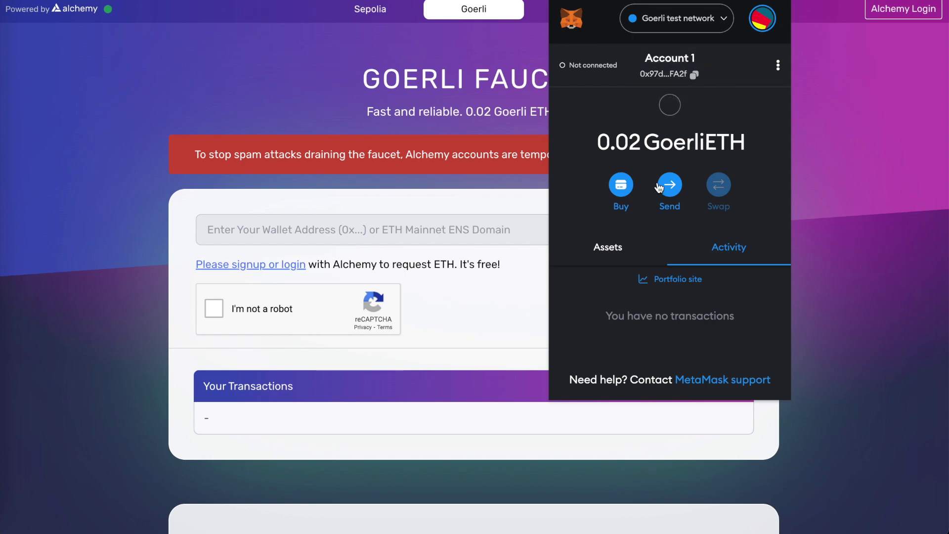
mouse_move(597, 145)
mouse_down()
mouse_move(743, 144)
mouse_move(587, 142)
mouse_up()
double_click(669, 146)
double_click(620, 146)
click(744, 153)
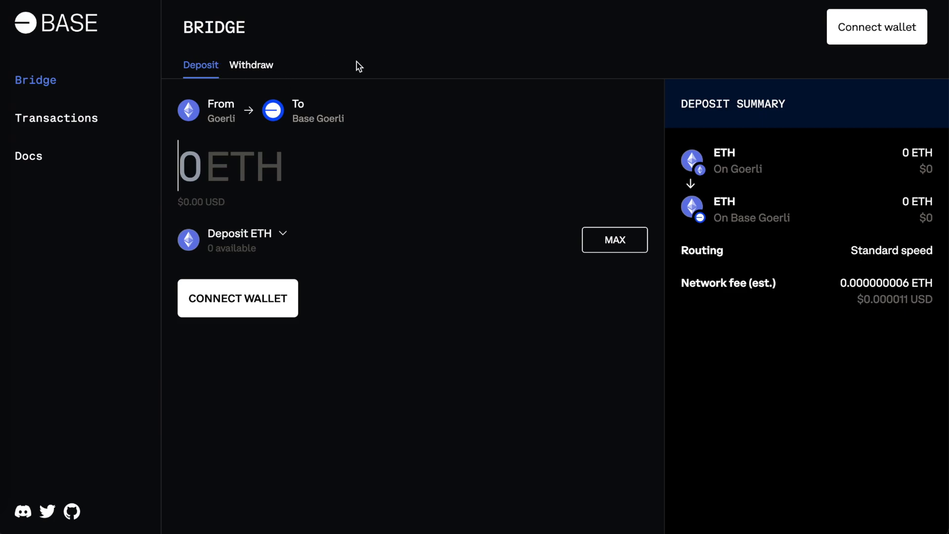
Connect the MetaMask wallet to the Base bridge page
click(890, 34)
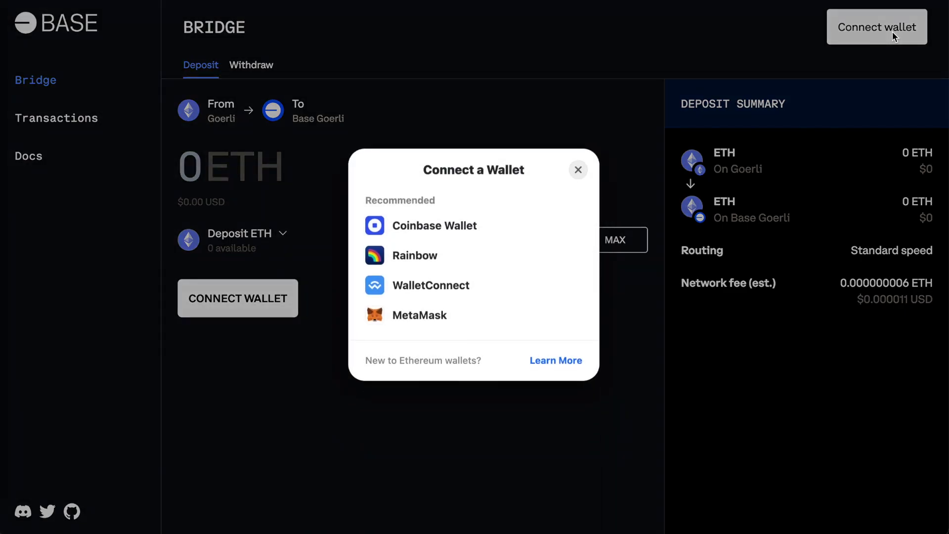
click(424, 315)
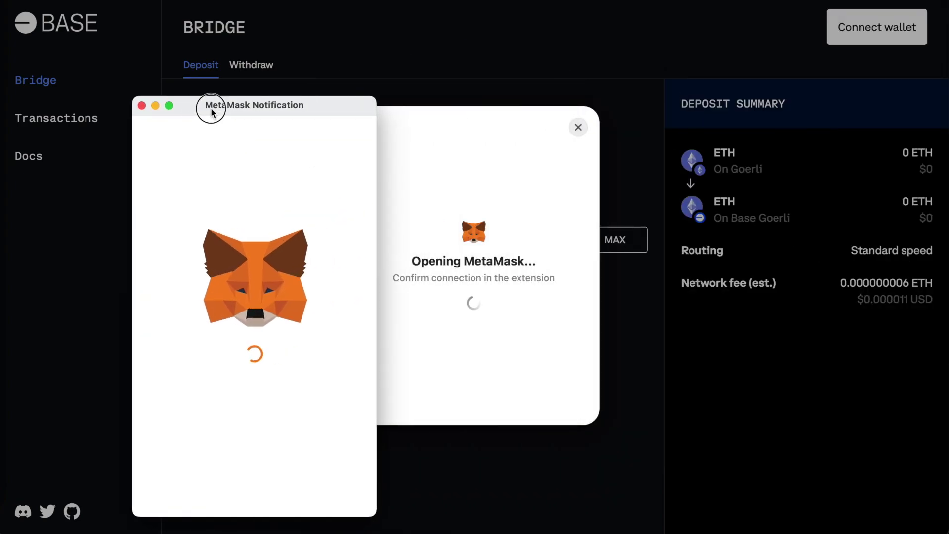
drag(209, 110, 159, 93)
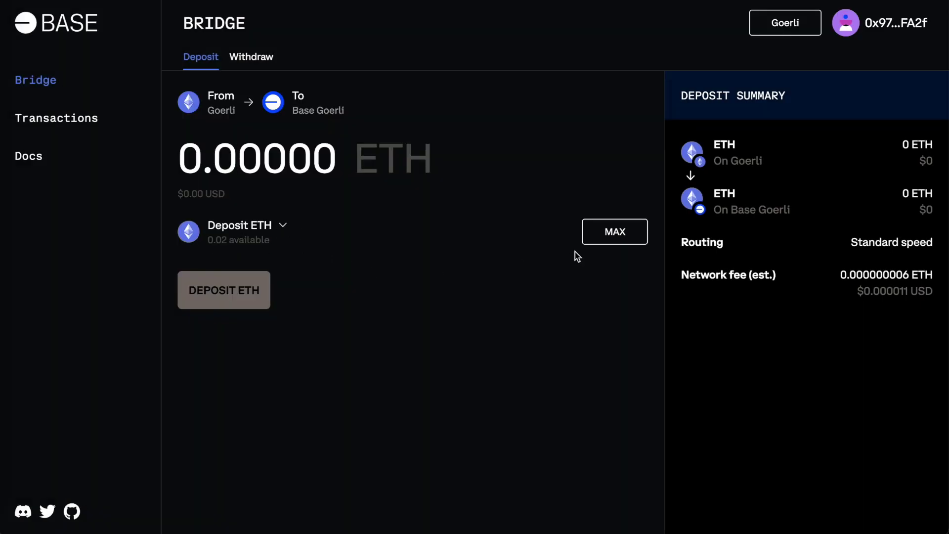
Set the bridge deposit from Goerli to Base Goerli to 0.01 ETH, replacing the maximum amount
click(606, 238)
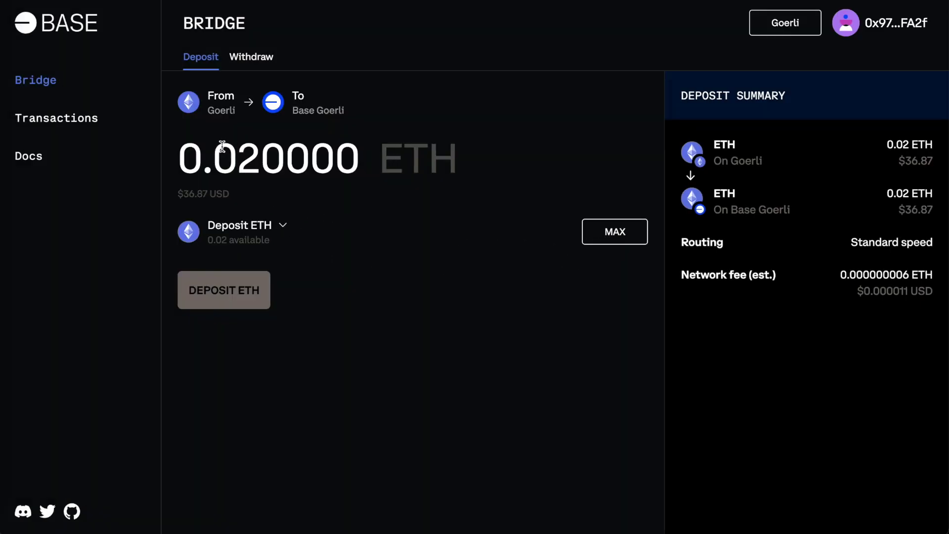
click(196, 154)
drag(196, 155, 318, 339)
text(0.01)
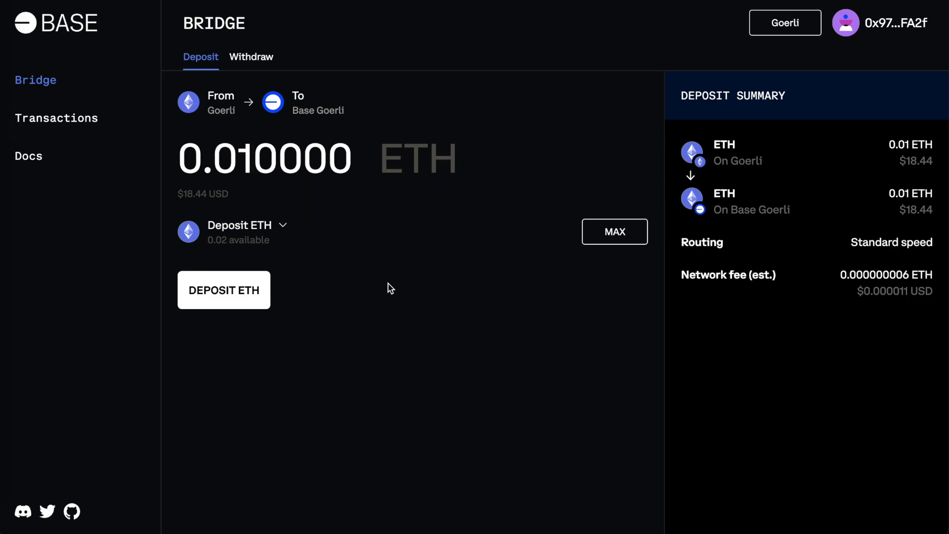
Submit the 0.01 ETH deposit to Base Goerli, approve it in MetaMask, and check the wallet's Base Goerli balance
click(205, 295)
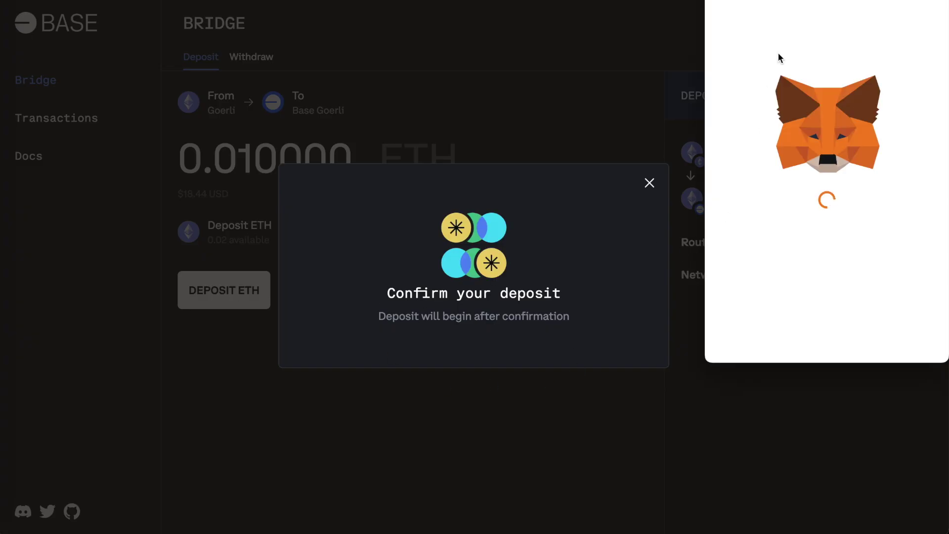
drag(781, 7, 148, 79)
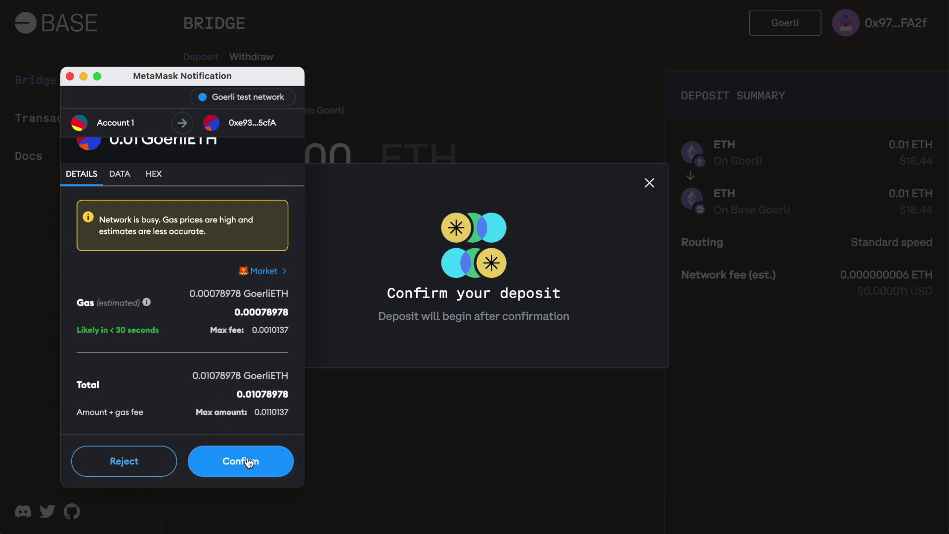
click(249, 462)
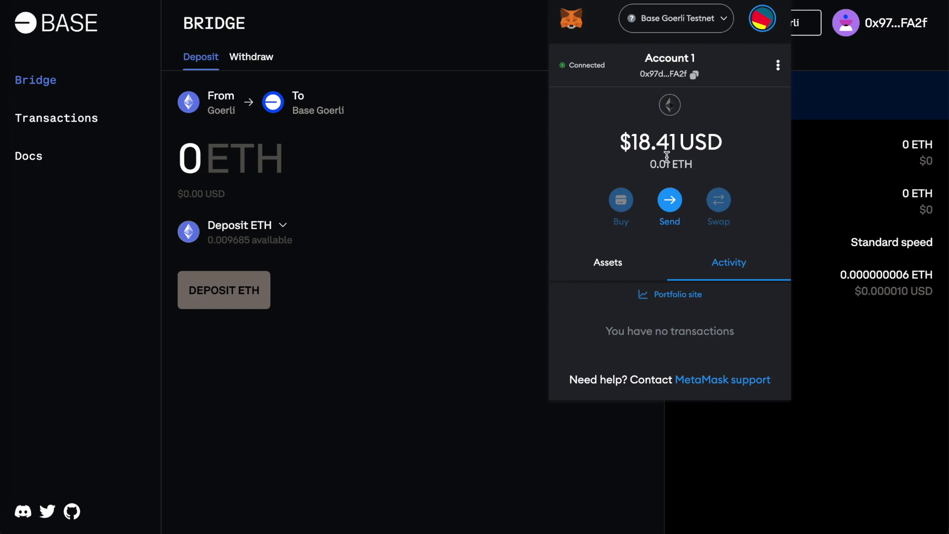
drag(651, 164, 690, 164)
click(706, 165)
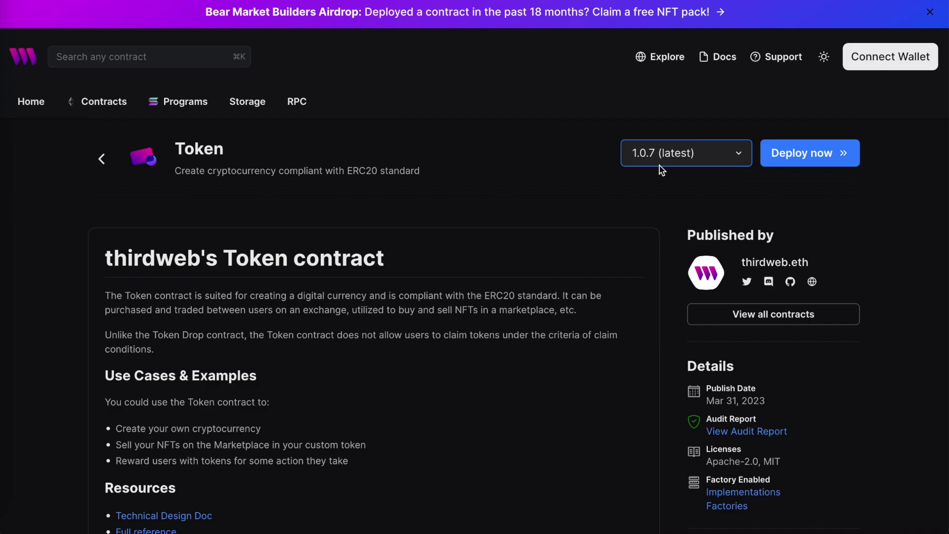
Connect the MetaMask wallet to thirdweb's Token contract page and accept the dashboard's Privacy Policy and Terms of Service
click(397, 219)
scroll(397, 220, down, 12)
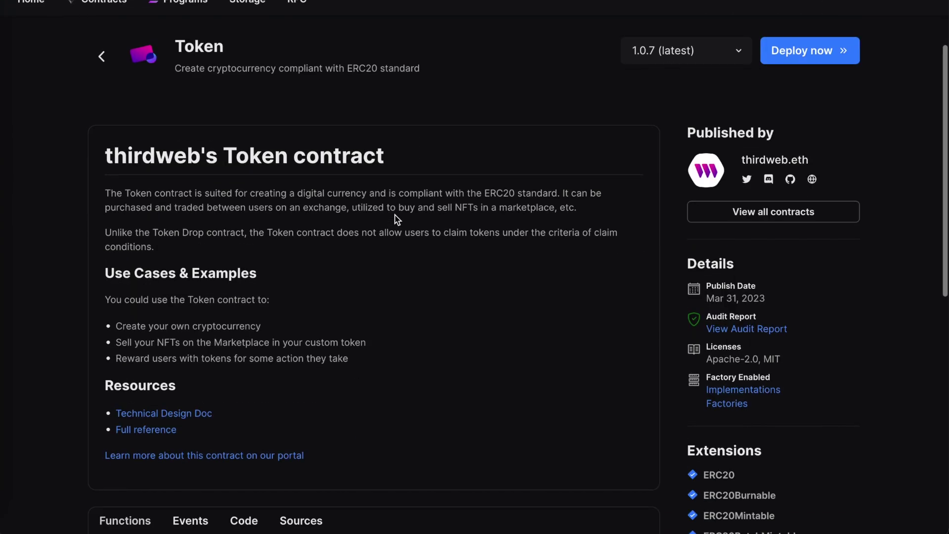
scroll(397, 219, up, 12)
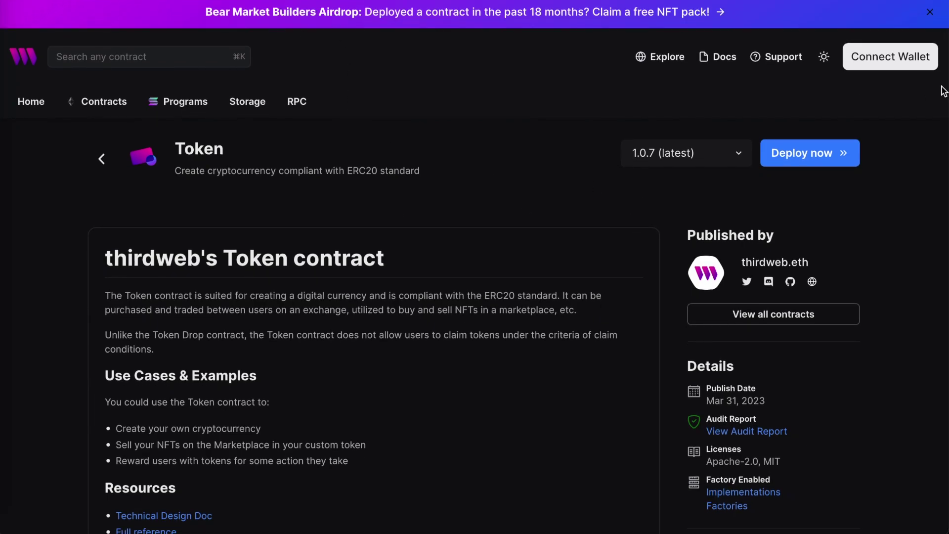
click(911, 54)
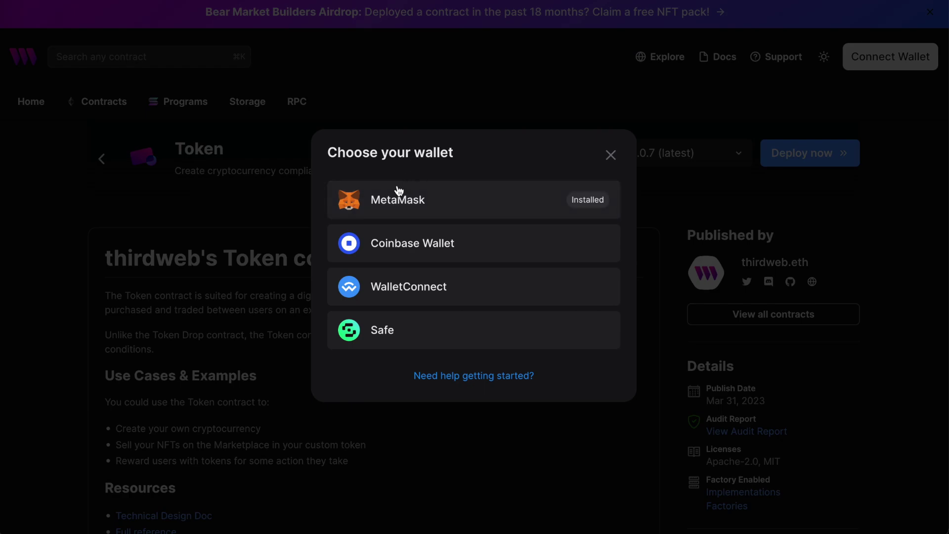
click(395, 198)
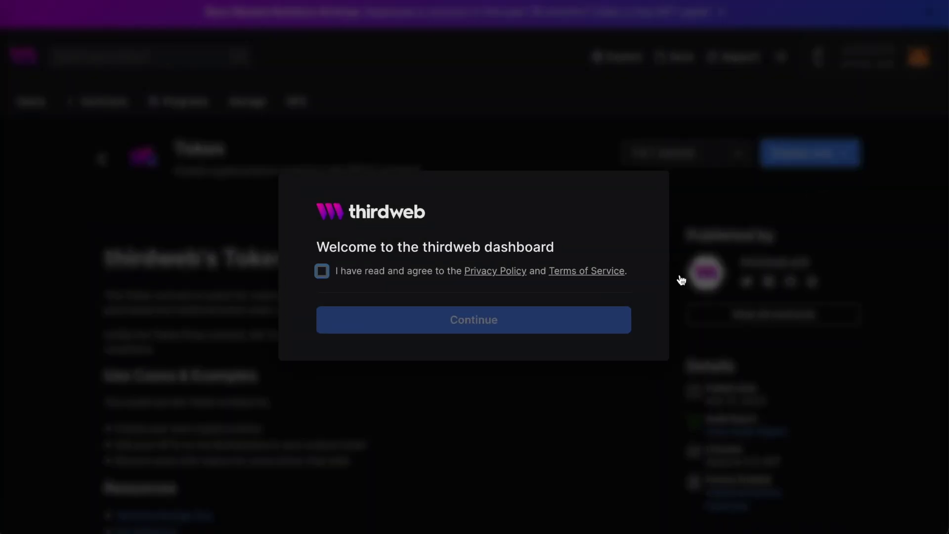
click(327, 275)
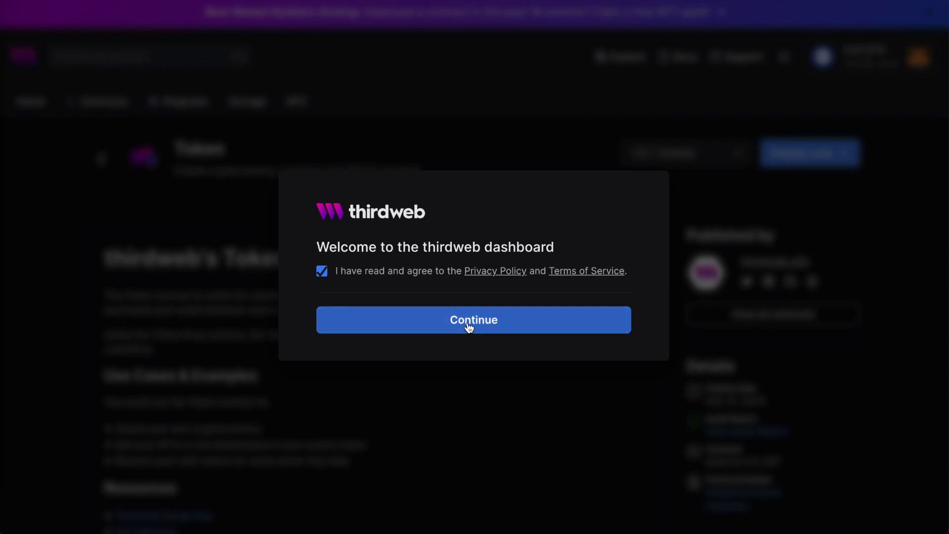
click(451, 325)
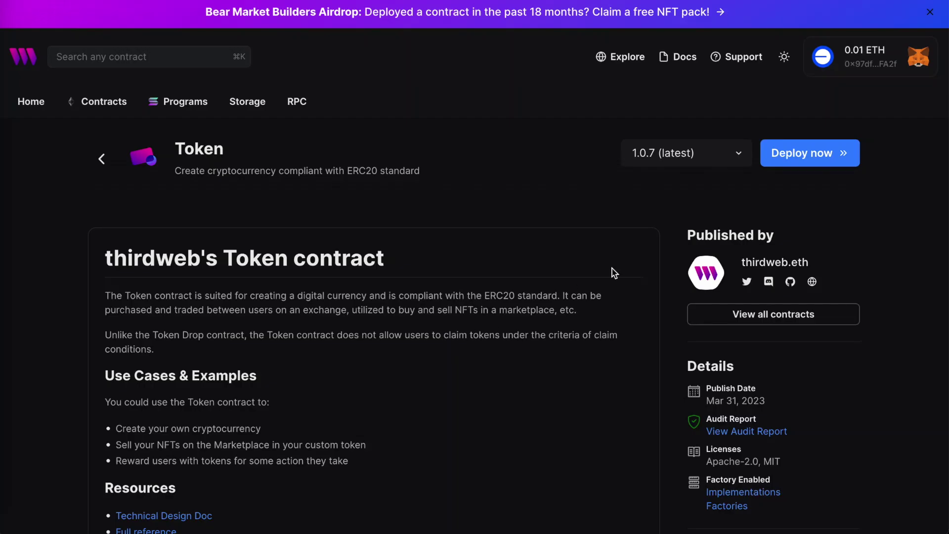
Start deploying the Token contract and enter the name cryptokosh, symbol cks and description "cryptokosh token"
click(833, 154)
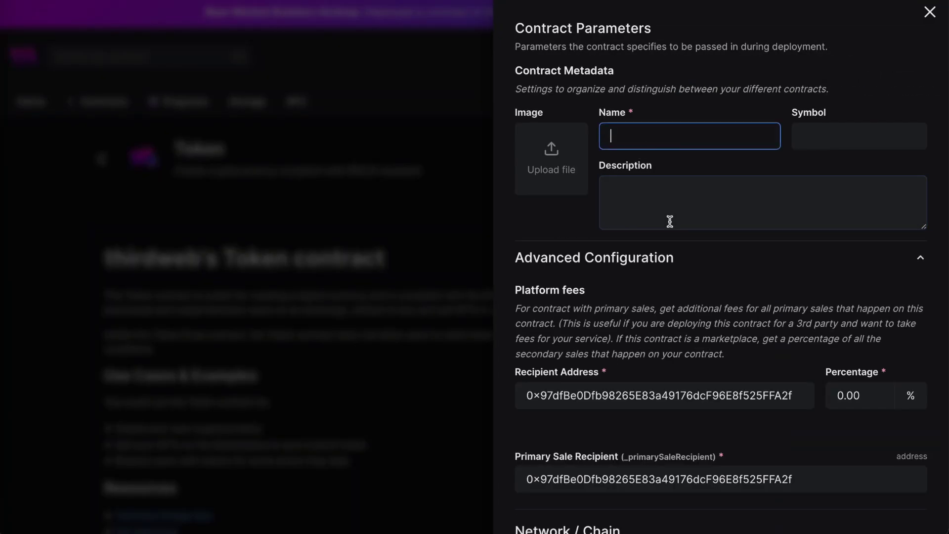
scroll(669, 217, down, 3)
scroll(671, 225, up, 1)
scroll(671, 225, up, 2)
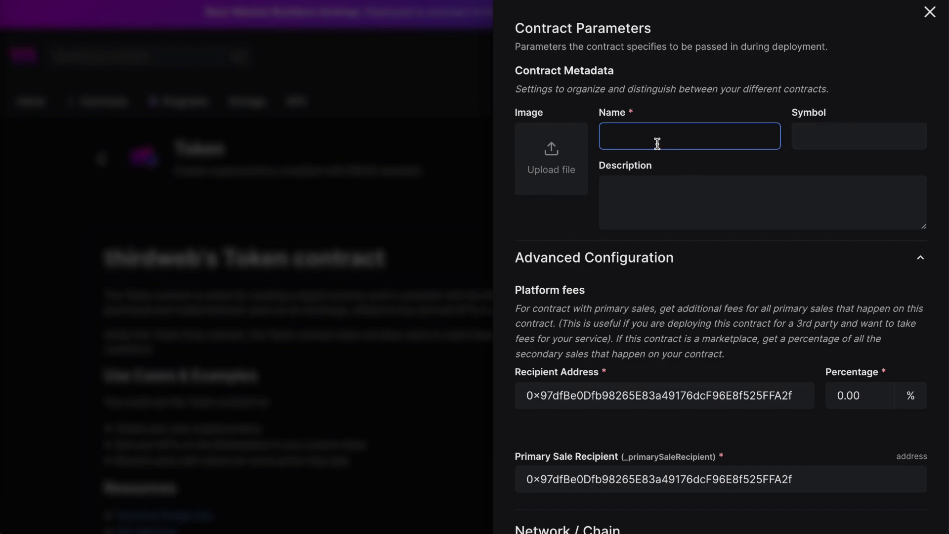
text(cryptokosh)
click(859, 136)
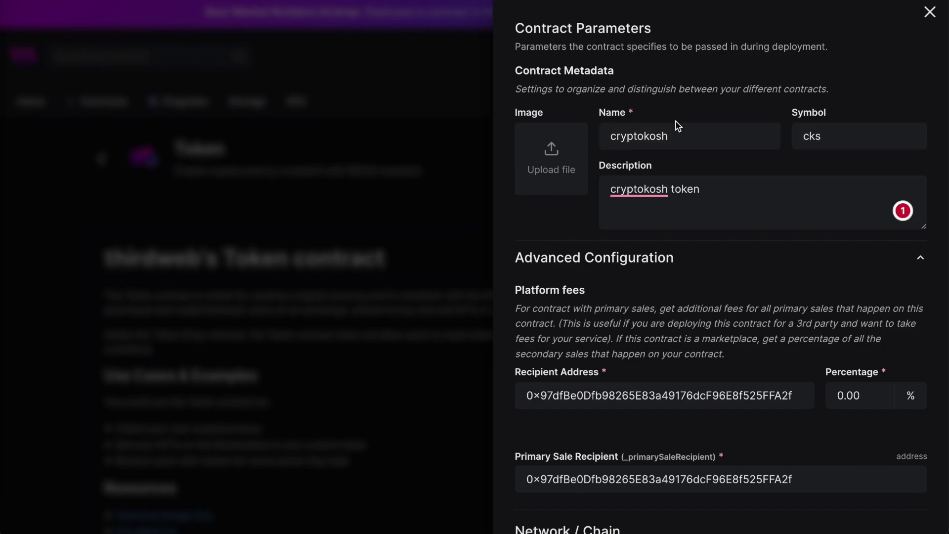
click(682, 129)
click(817, 144)
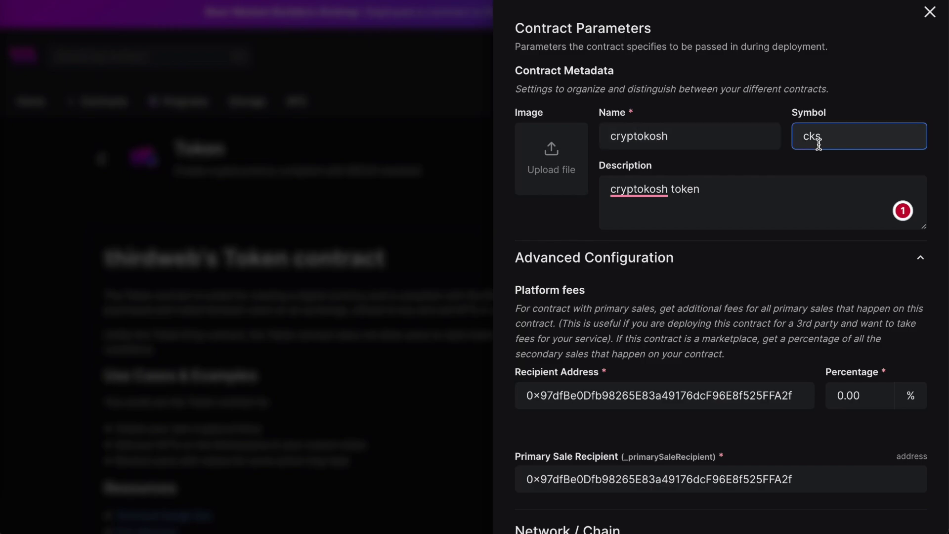
click(736, 203)
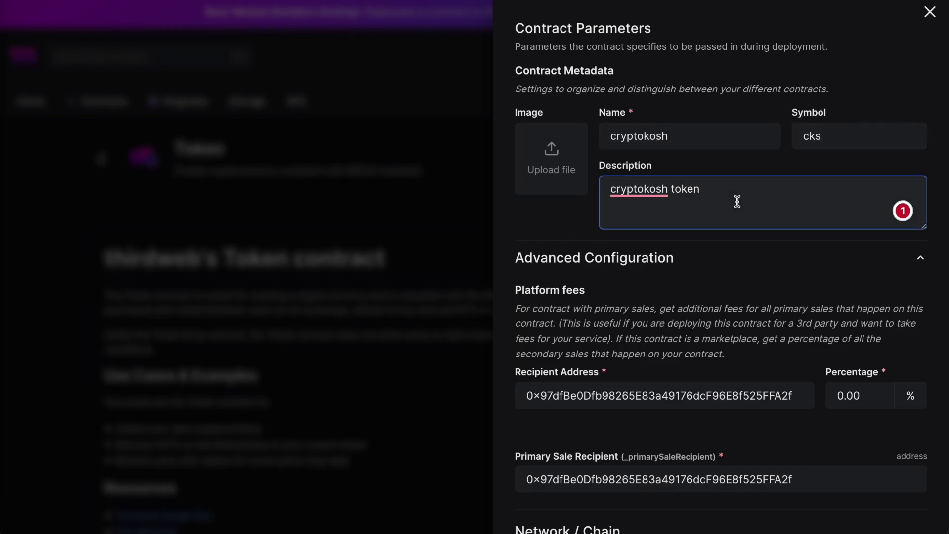
Set the platform fee percentage to 0.1 and deploy the contract on Base Goerli Testnet, approving the transaction in MetaMask
scroll(735, 201, down, 1)
click(756, 310)
scroll(820, 320, down, 1)
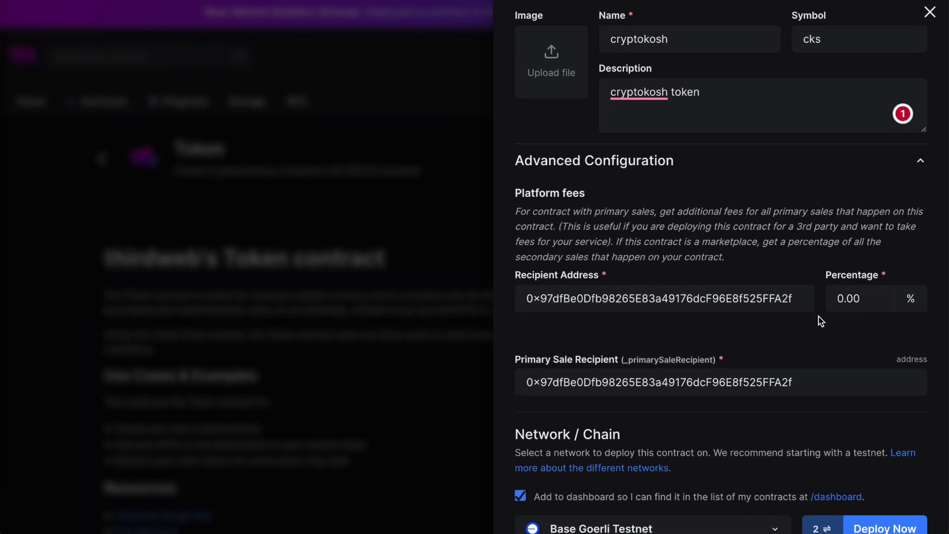
click(864, 295)
click(582, 216)
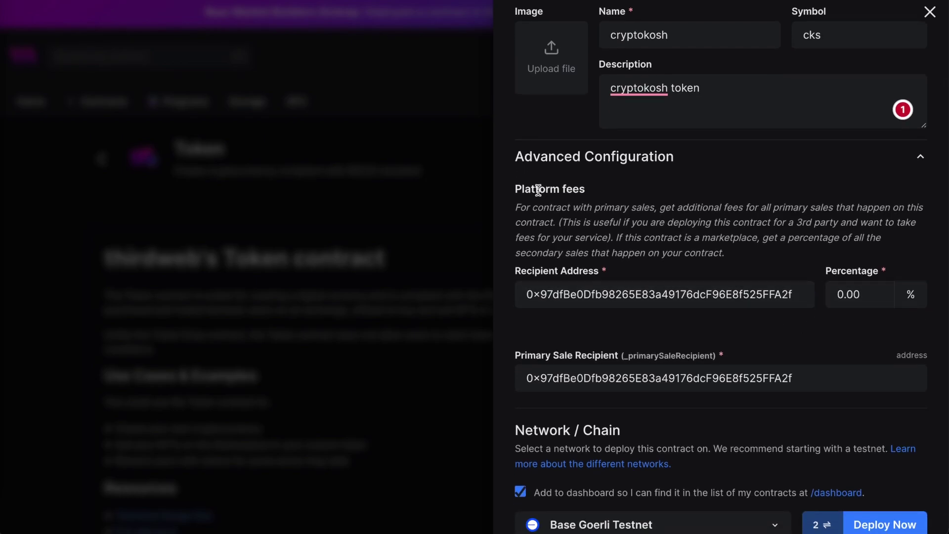
click(855, 295)
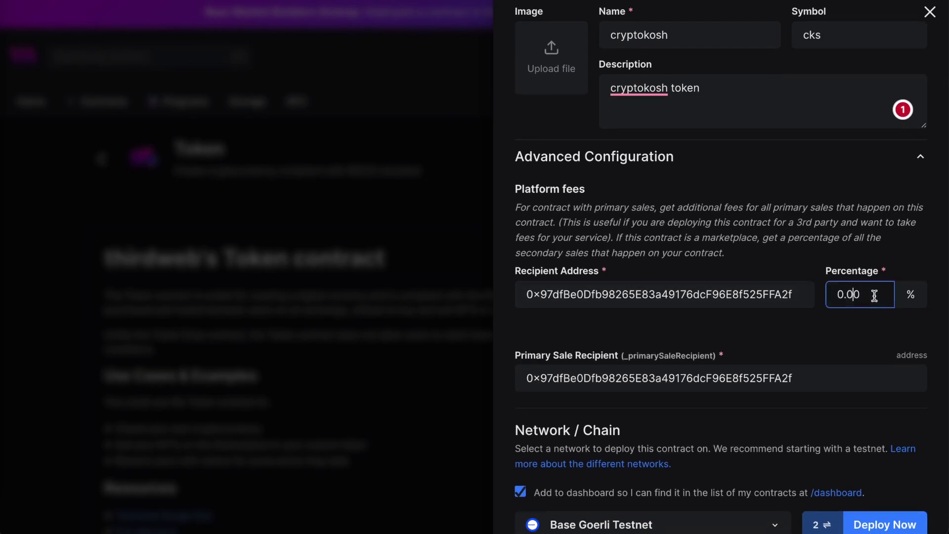
key(BackSpace)
key(BackSpace)
click(719, 342)
scroll(720, 345, down, 1)
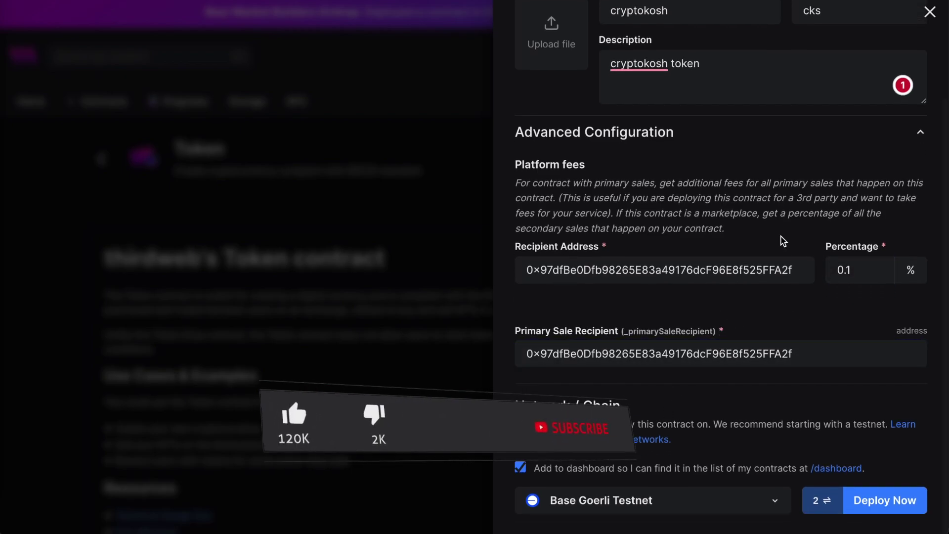
click(885, 509)
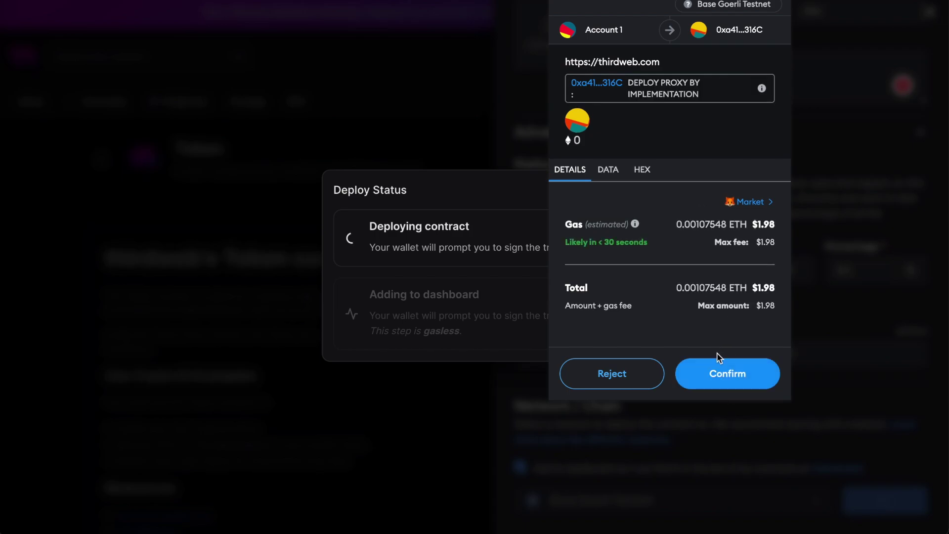
click(717, 363)
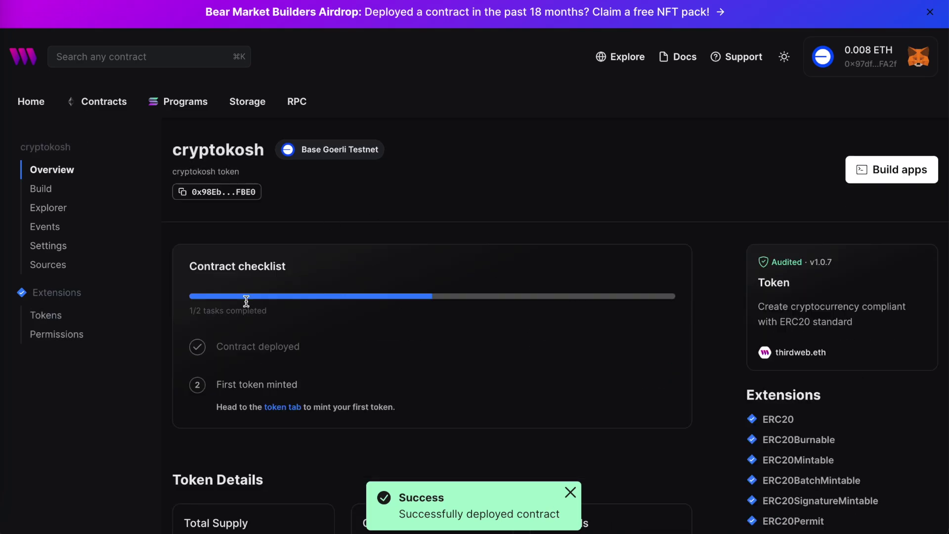
Review the deployed cryptokosh contract's checklist, token details, latest events and permissions, dismissing the Energy Saver notice
scroll(347, 261, down, 5)
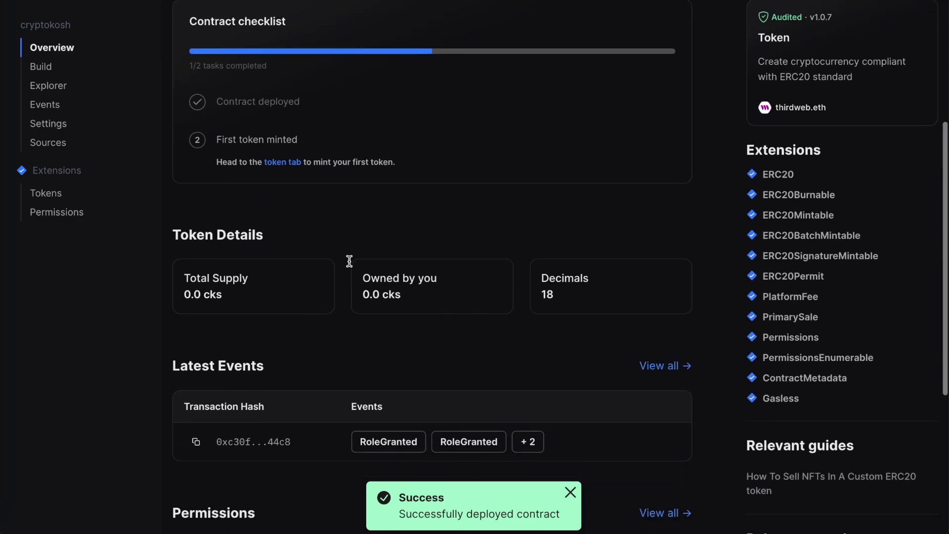
scroll(568, 309, down, 1)
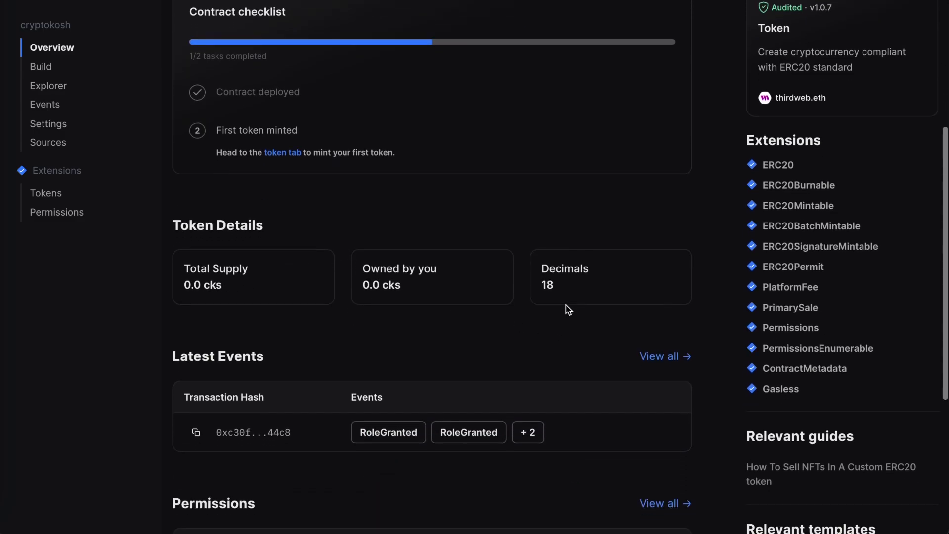
scroll(345, 358, down, 4)
scroll(296, 349, down, 2)
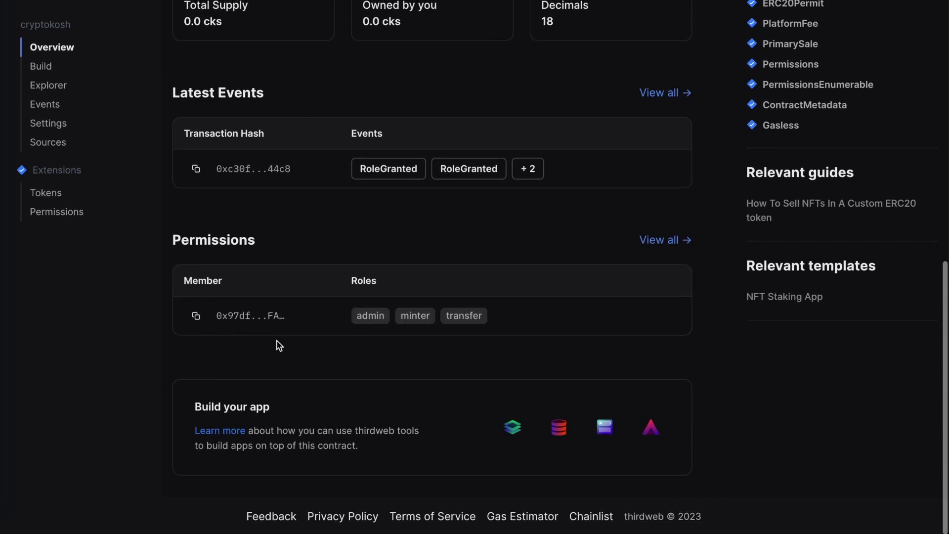
scroll(278, 345, up, 9)
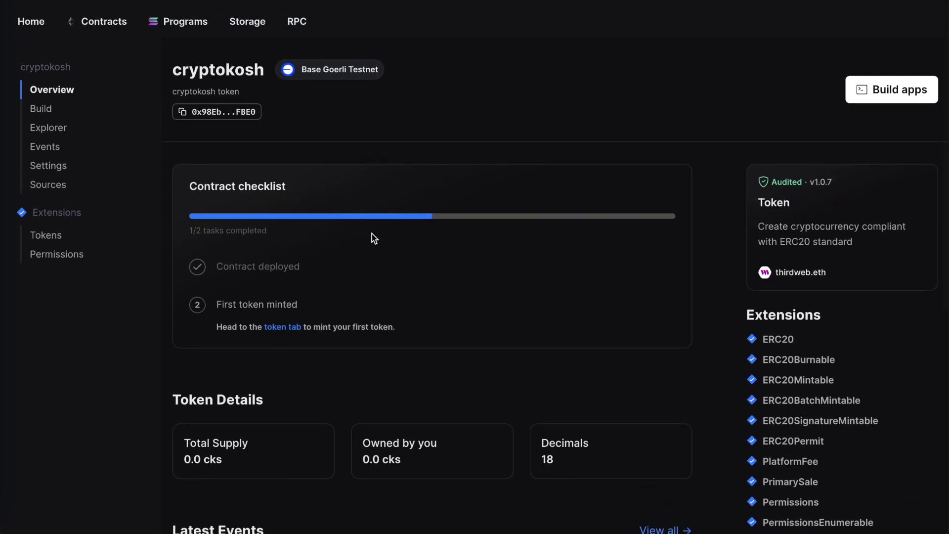
scroll(374, 232, up, 2)
scroll(298, 237, down, 1)
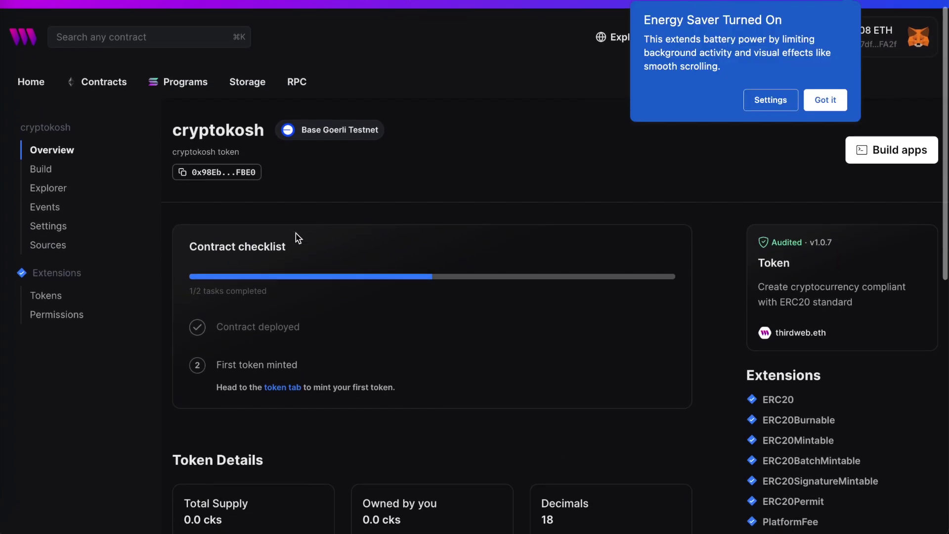
click(830, 100)
scroll(524, 206, up, 1)
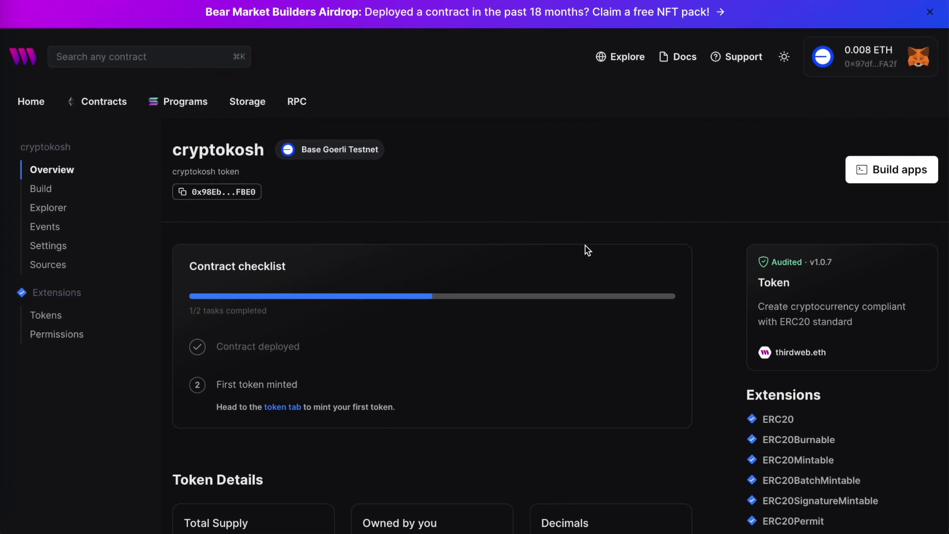
Examine the cryptokosh contract's network, total supply and owned amount, and look at its list of latest transactions
drag(293, 153, 345, 149)
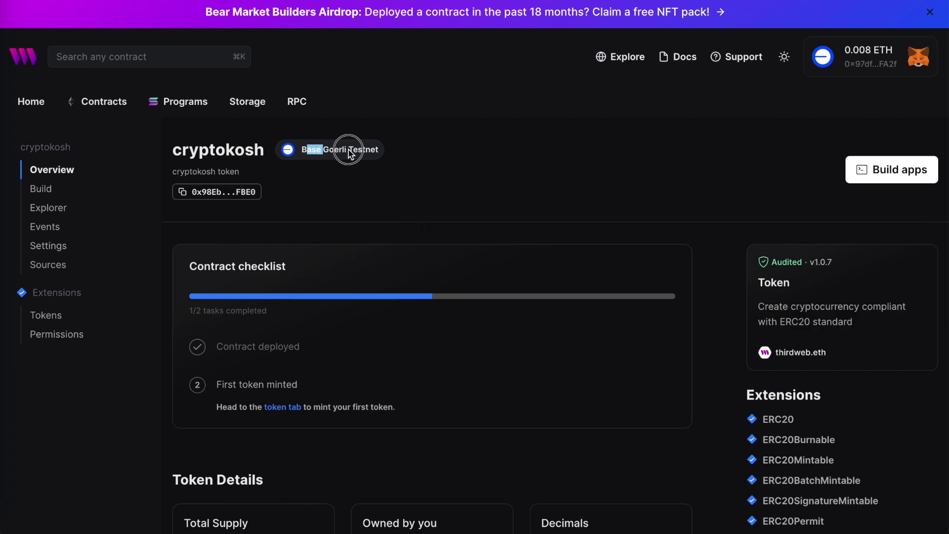
click(474, 172)
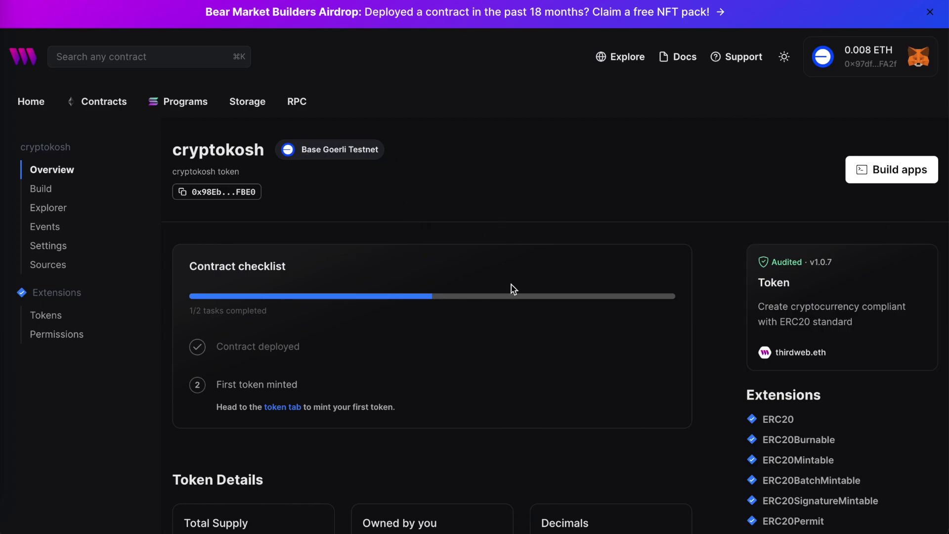
scroll(289, 409, down, 3)
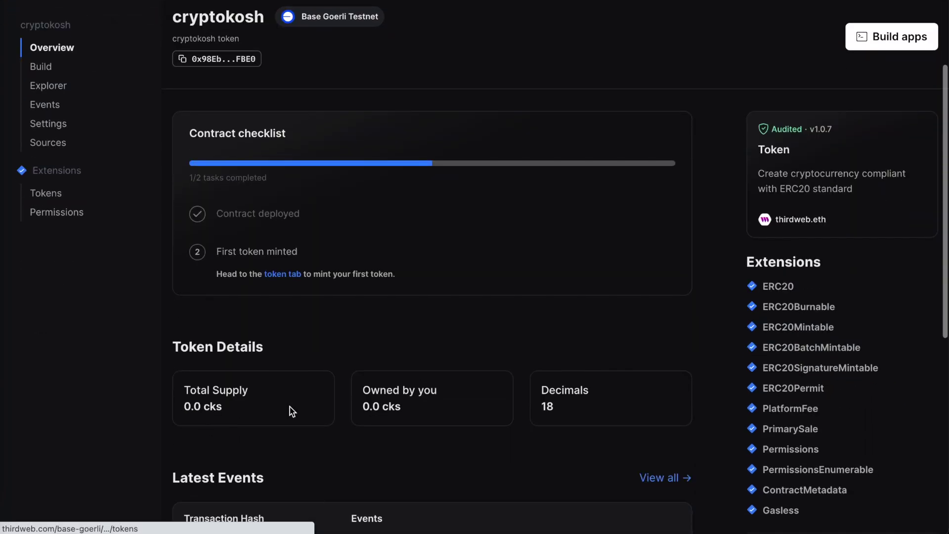
drag(187, 399, 487, 441)
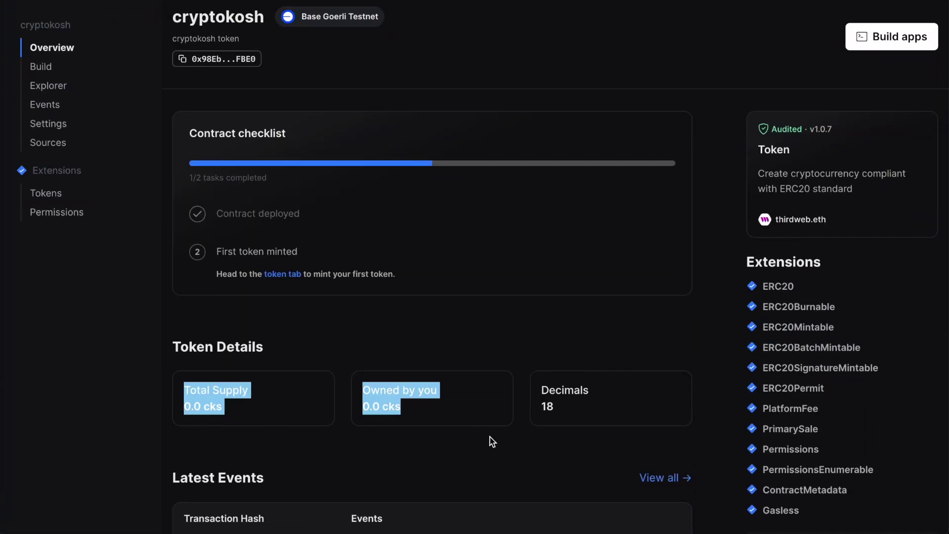
scroll(492, 439, down, 4)
click(494, 345)
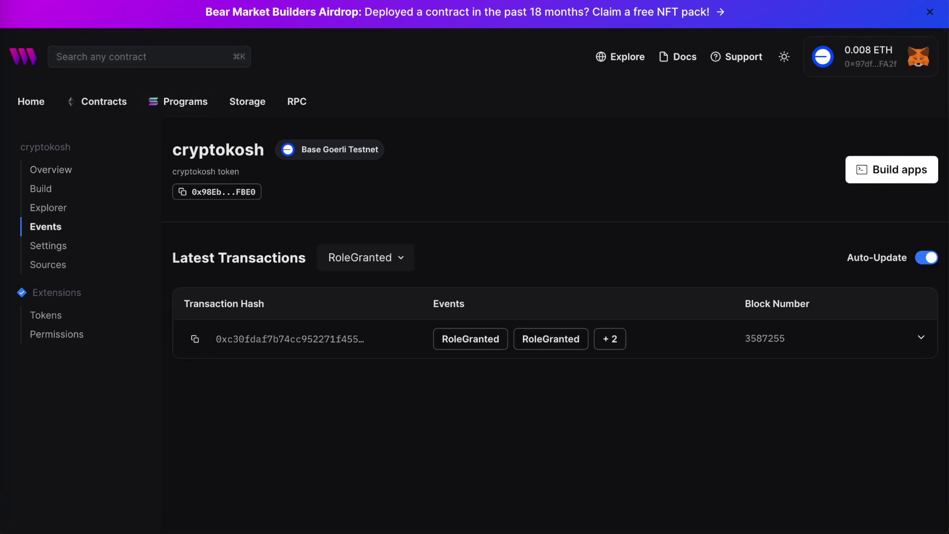
key(alt+Left)
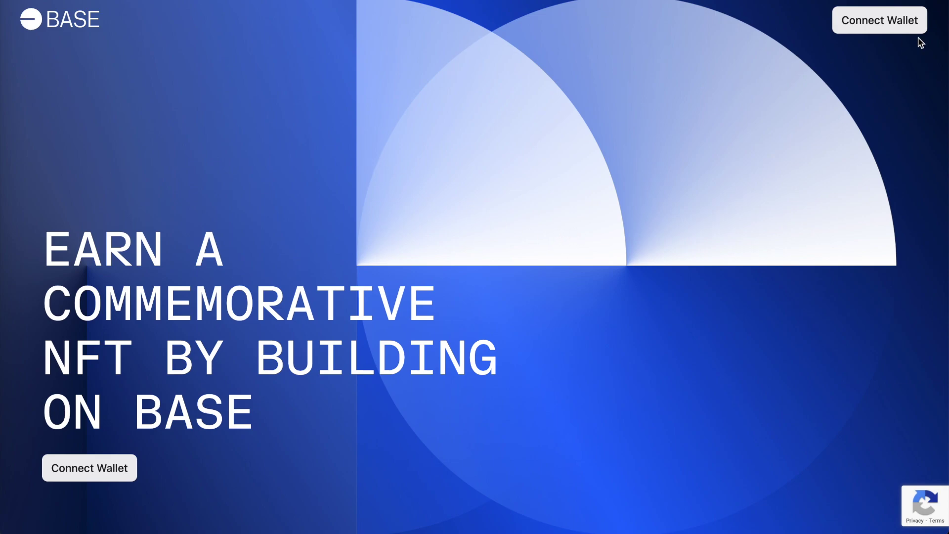
Connect the MetaMask wallet to the Base commemorative NFT page and start the quest
click(871, 27)
click(486, 233)
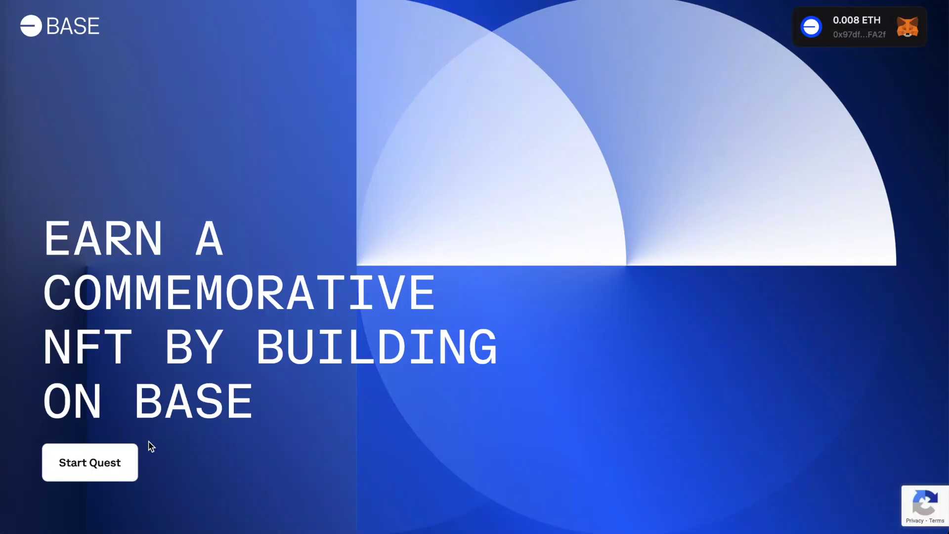
click(111, 471)
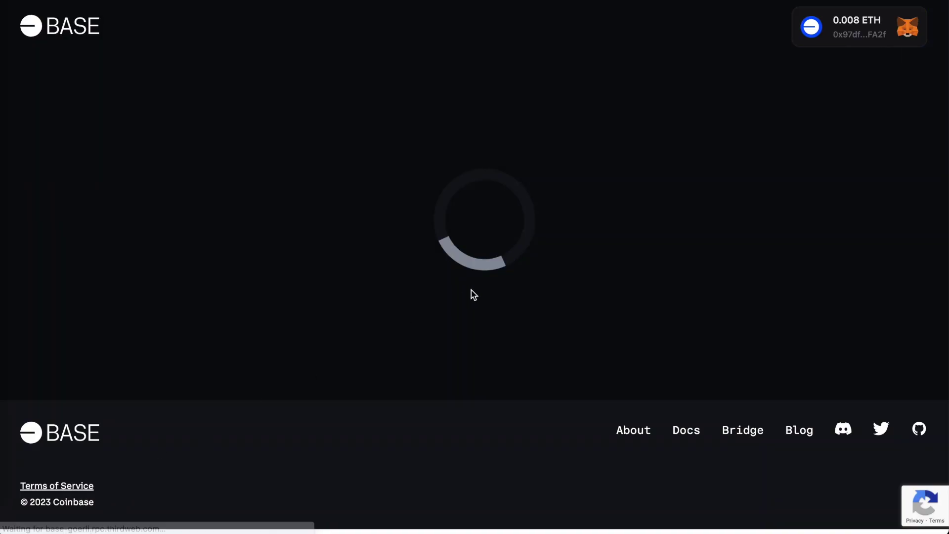
Agree to the quest's terms of service and continue past the wallet funding instructions to the testnet contract deployment stage
click(255, 298)
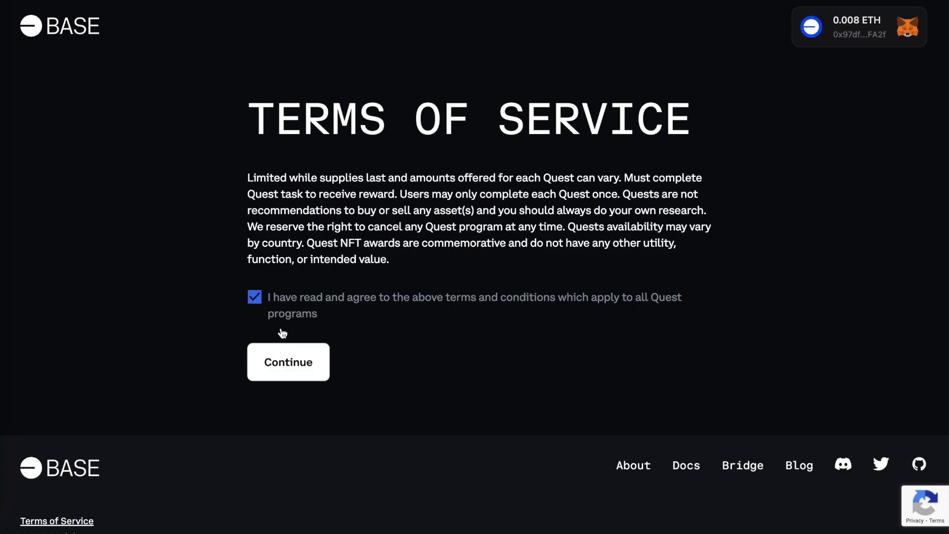
click(277, 362)
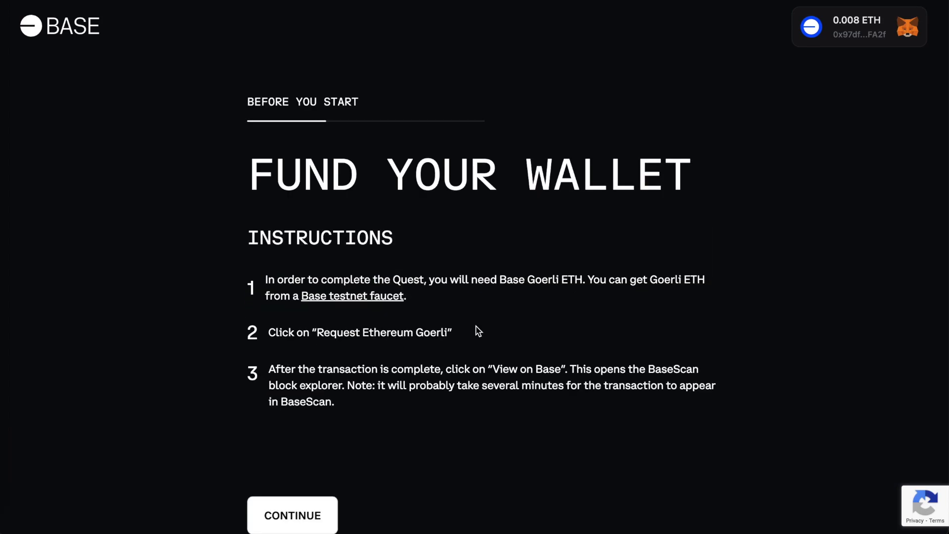
click(307, 518)
scroll(434, 343, down, 2)
scroll(435, 344, down, 1)
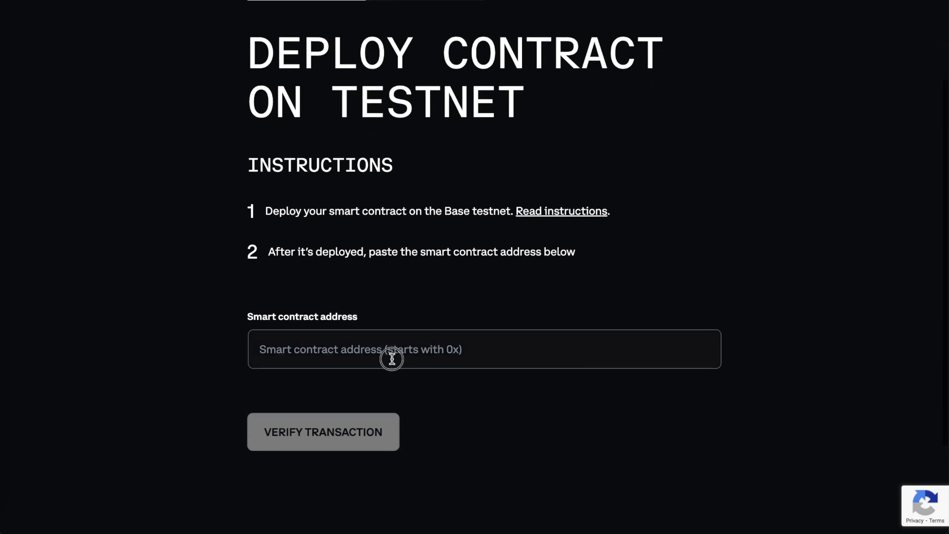
Copy the cryptokosh contract address from thirdweb, verify it as the quest's smart contract address, and continue to the NFT minting stage
click(392, 358)
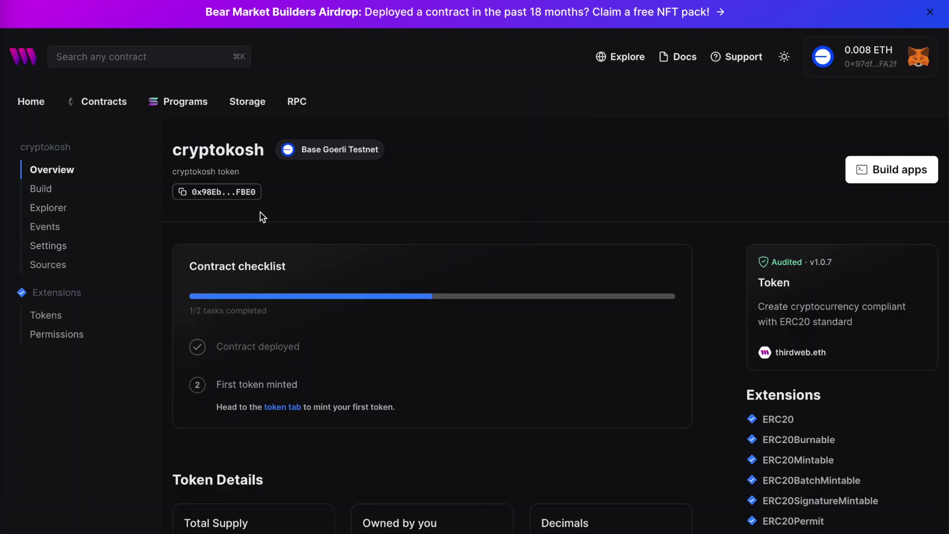
drag(176, 150, 265, 153)
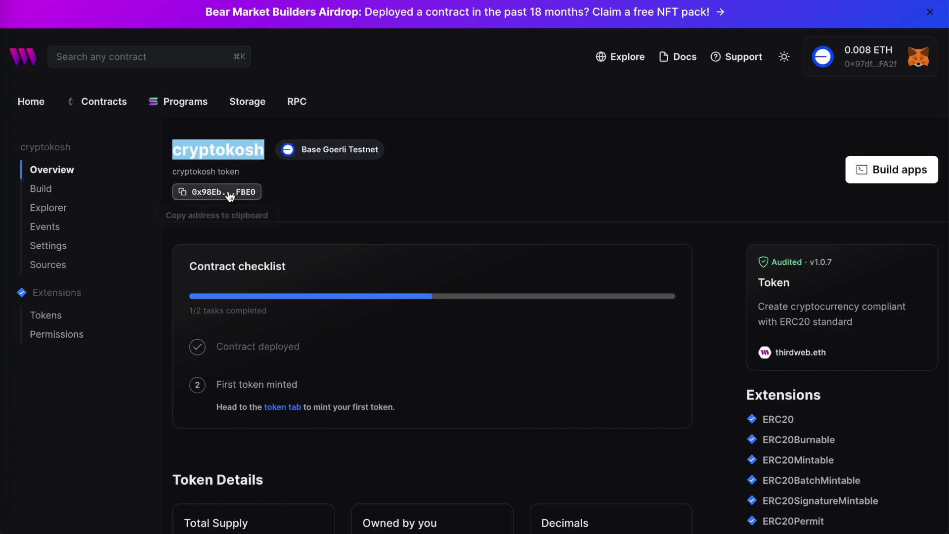
click(212, 196)
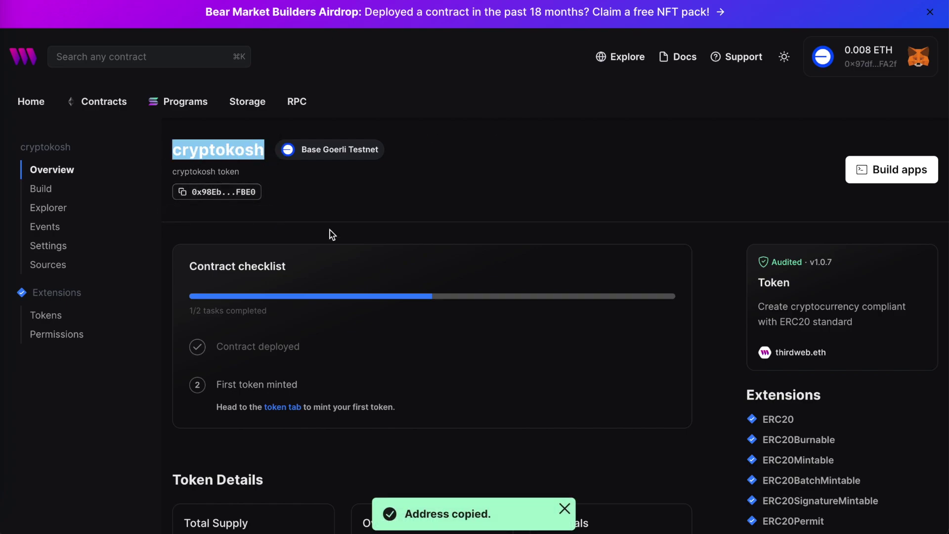
click(257, 191)
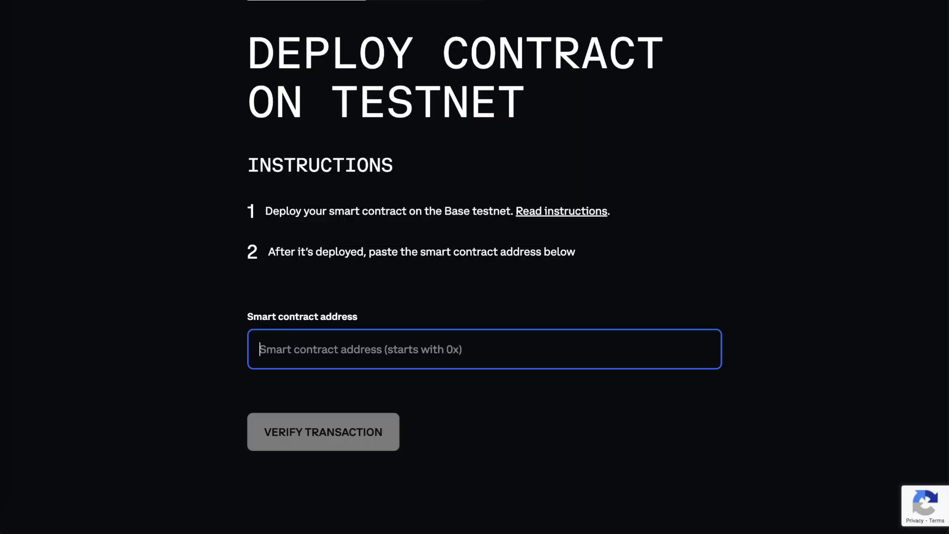
key(ctrl+v)
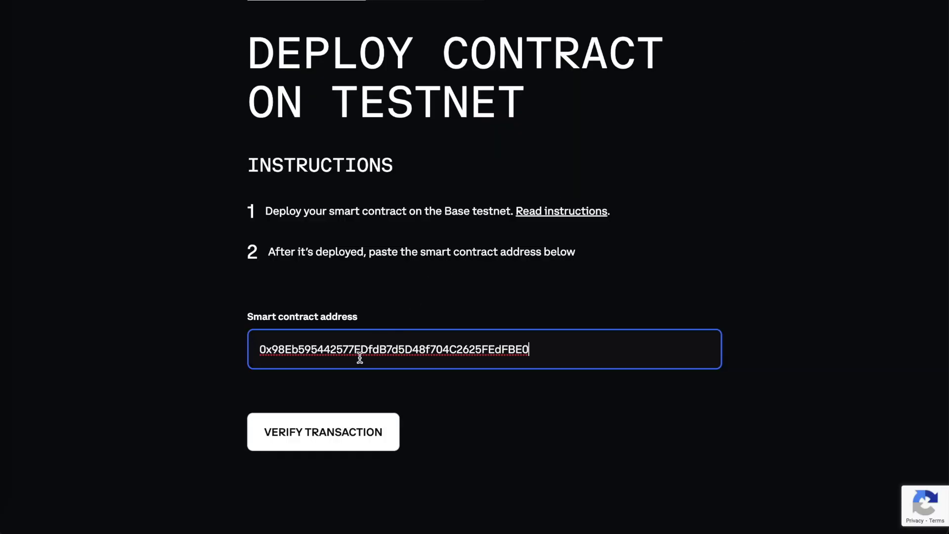
click(327, 420)
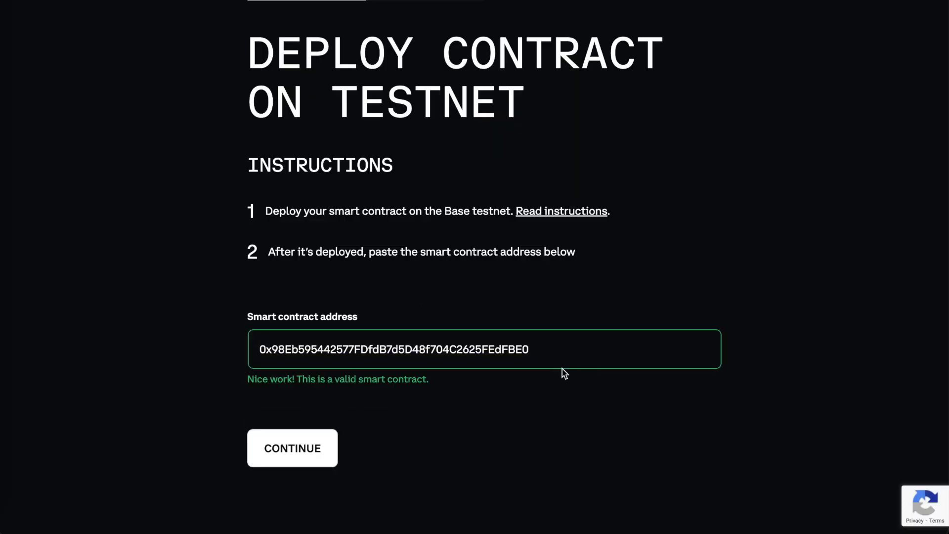
click(299, 454)
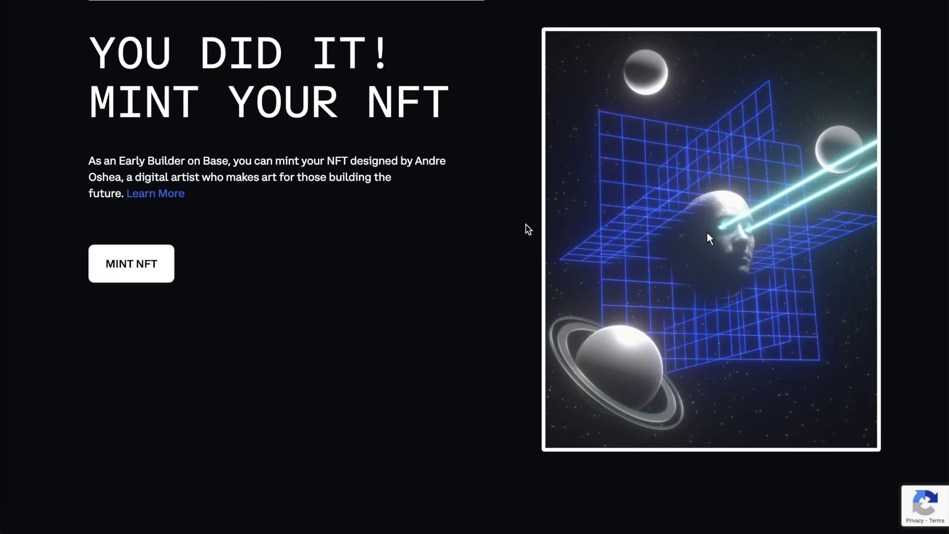
Mint the Early Builder NFT and confirm the contract interaction on Base Goerli Testnet in MetaMask
click(128, 264)
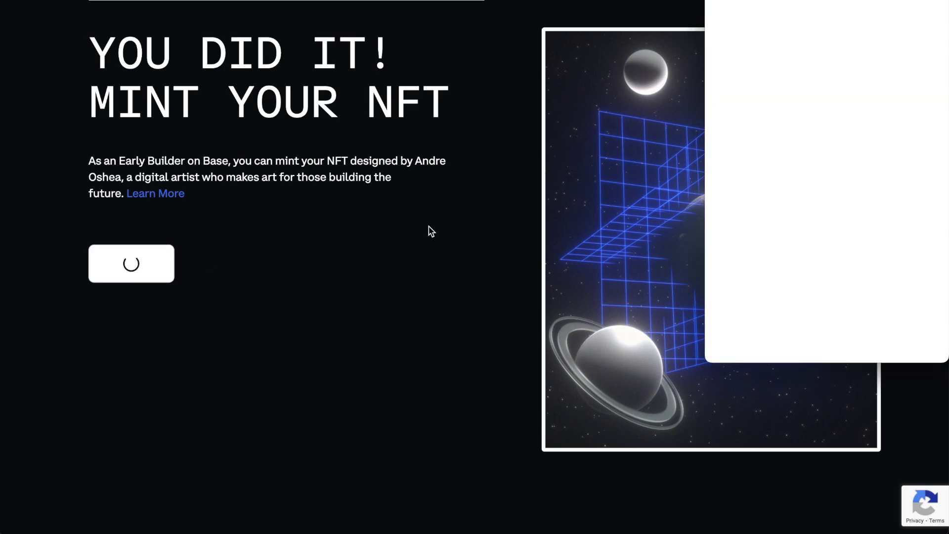
drag(810, 5, 393, 93)
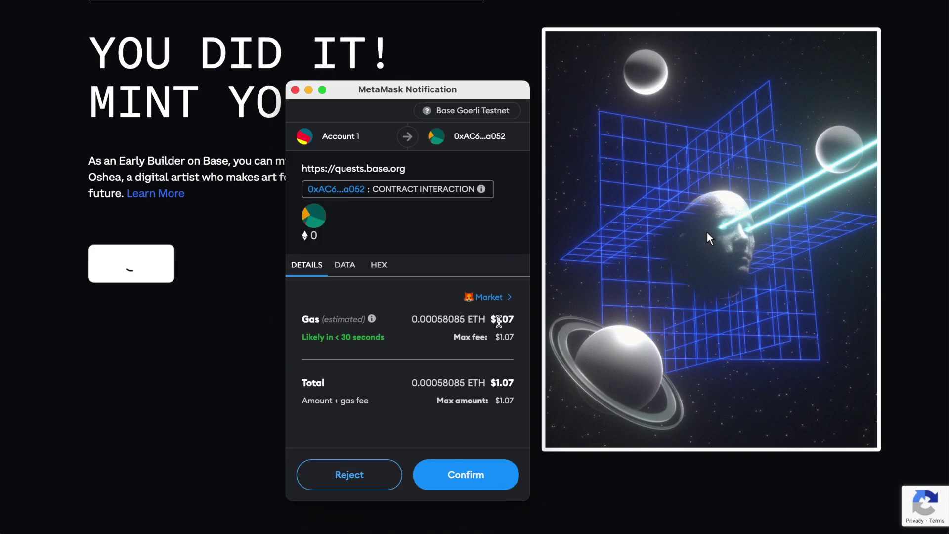
click(502, 473)
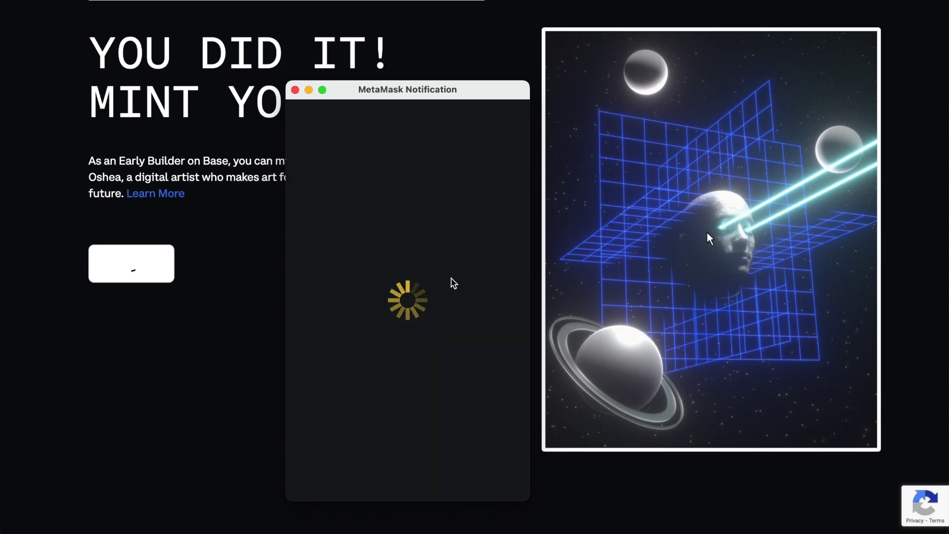